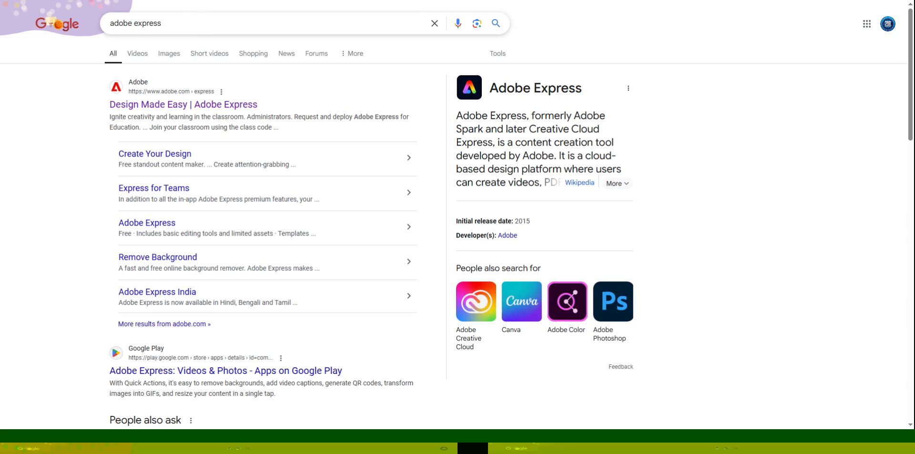
- Open the Adobe Express site from the search results and sign in with the company or school account
click(233, 104)
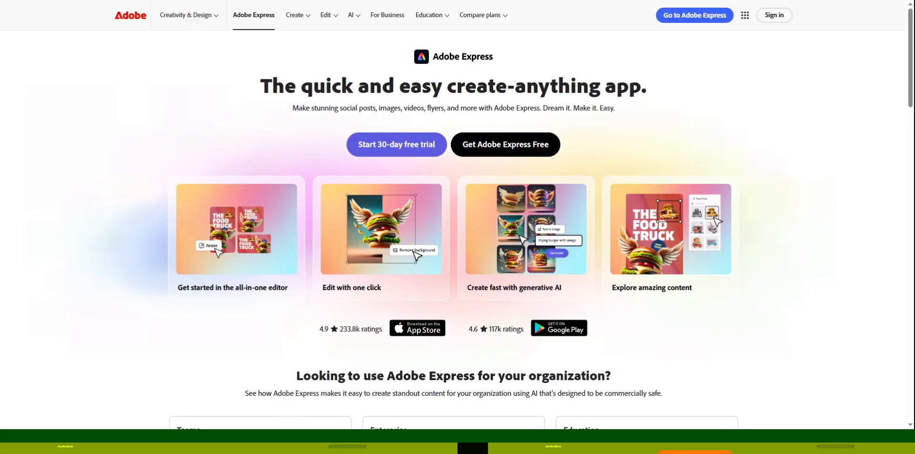
click(774, 15)
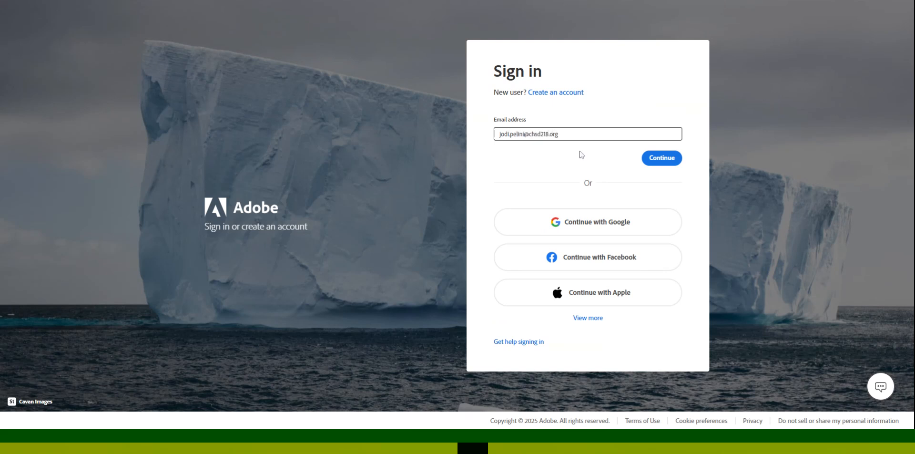
click(661, 158)
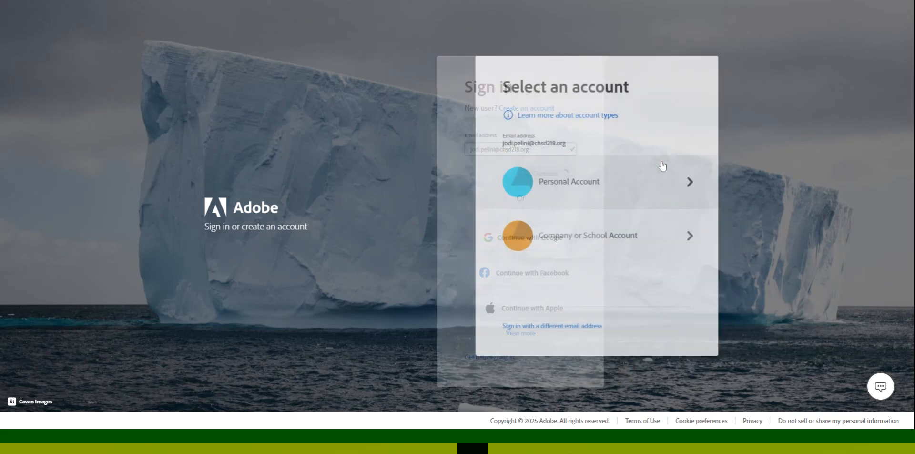
click(662, 236)
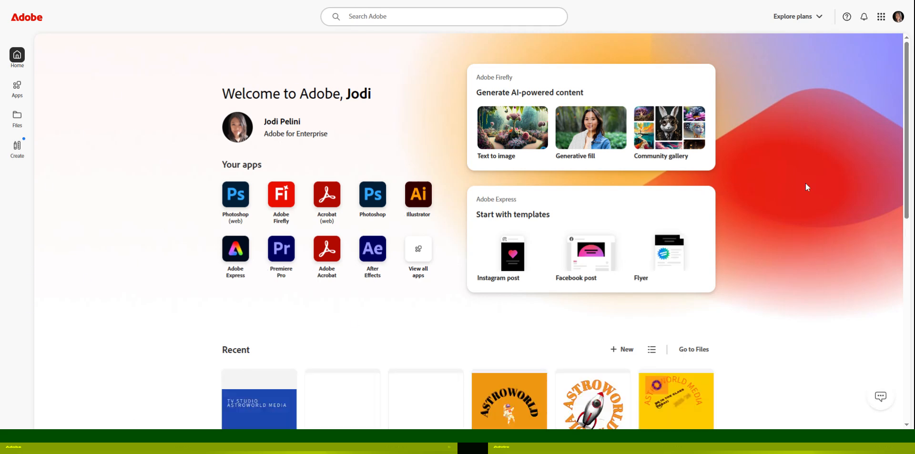
- Launch Adobe Express from the available apps on the Adobe home page
scroll(808, 187, down, 2)
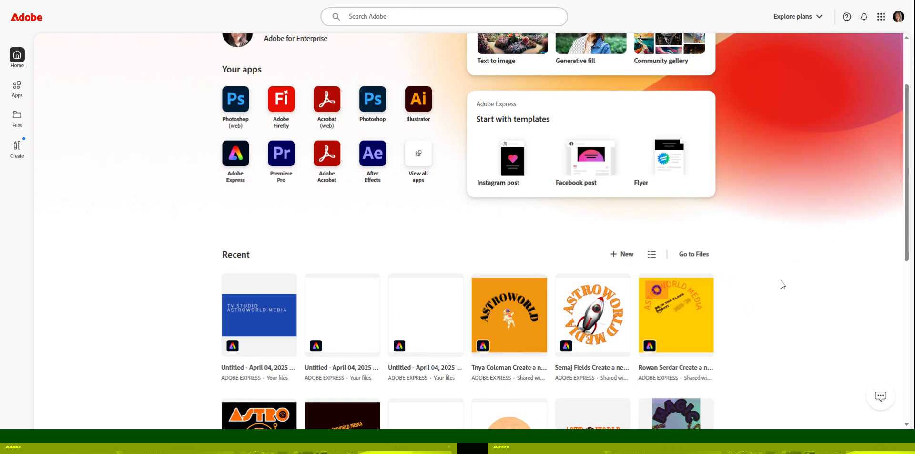
scroll(781, 284, up, 2)
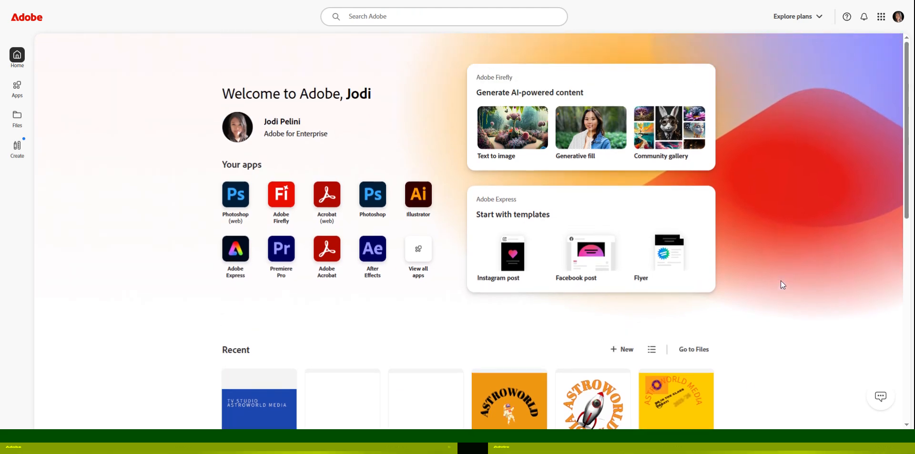
click(235, 248)
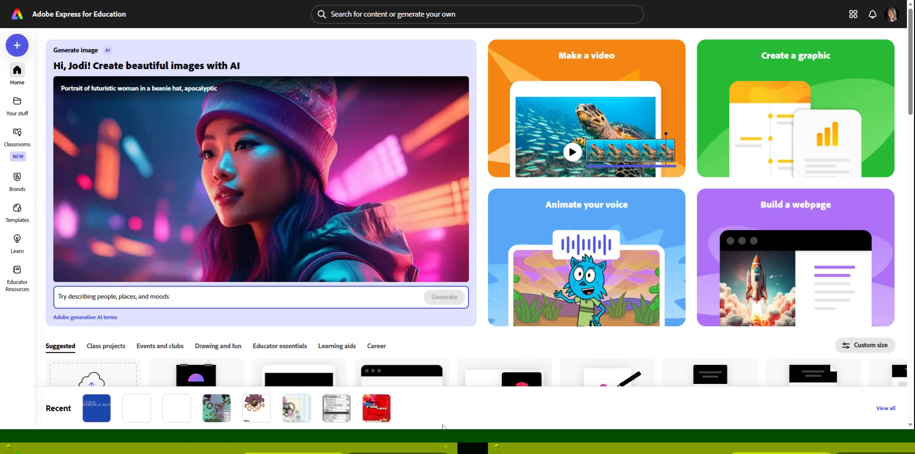
- Look through the home page's suggested project types, quick actions, K-12 templates and guided activities
scroll(394, 255, down, 5)
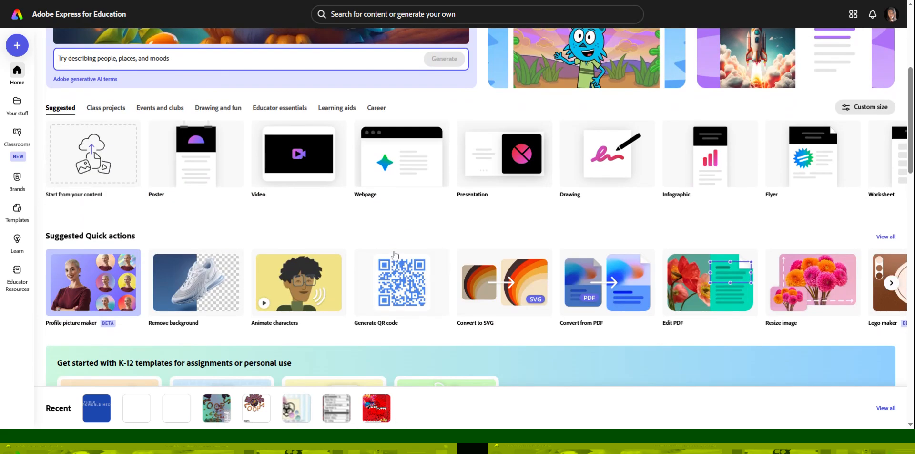
scroll(395, 254, down, 5)
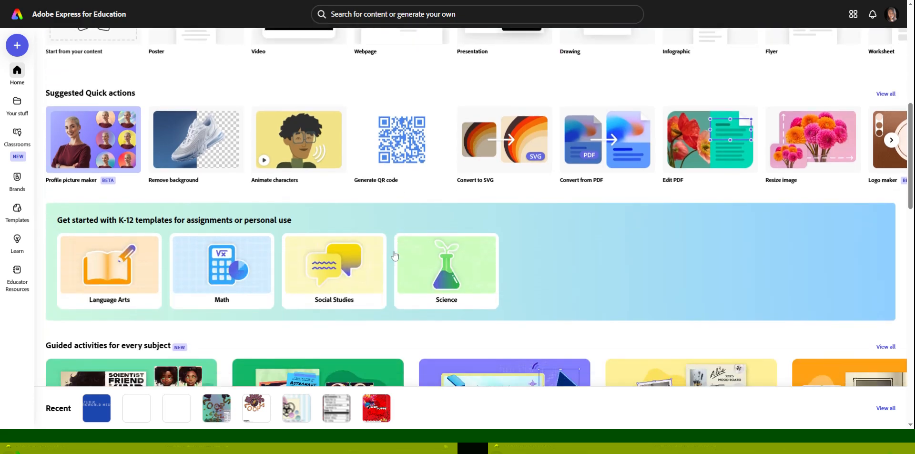
scroll(395, 253, down, 3)
scroll(396, 254, up, 6)
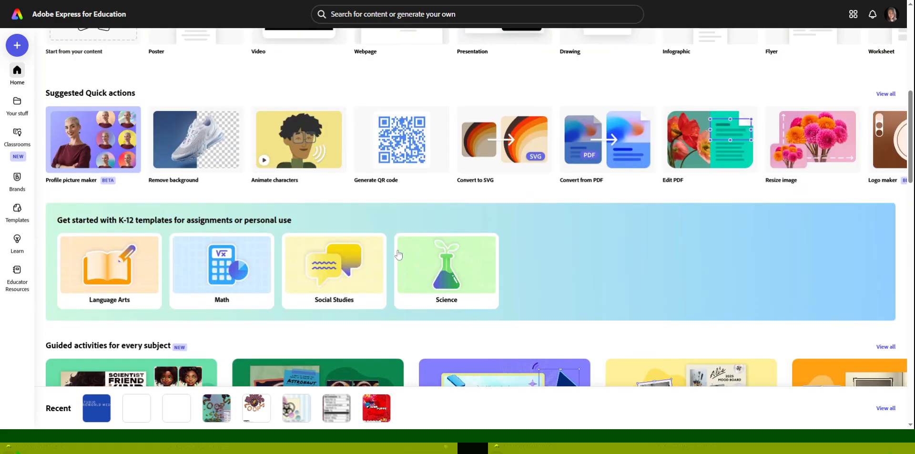
scroll(398, 254, up, 1)
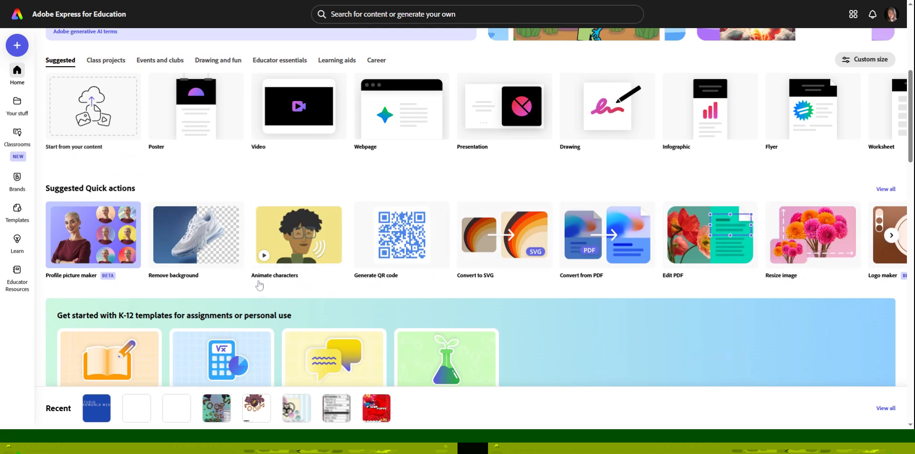
scroll(382, 270, up, 1)
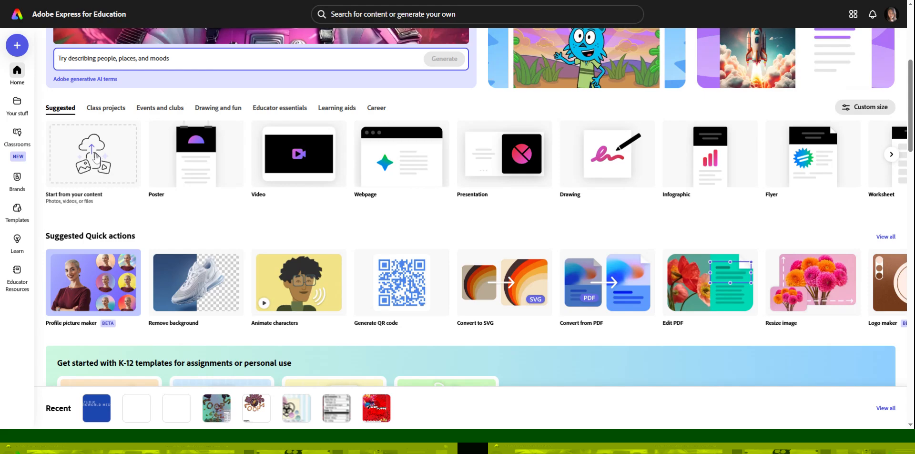
scroll(267, 214, up, 5)
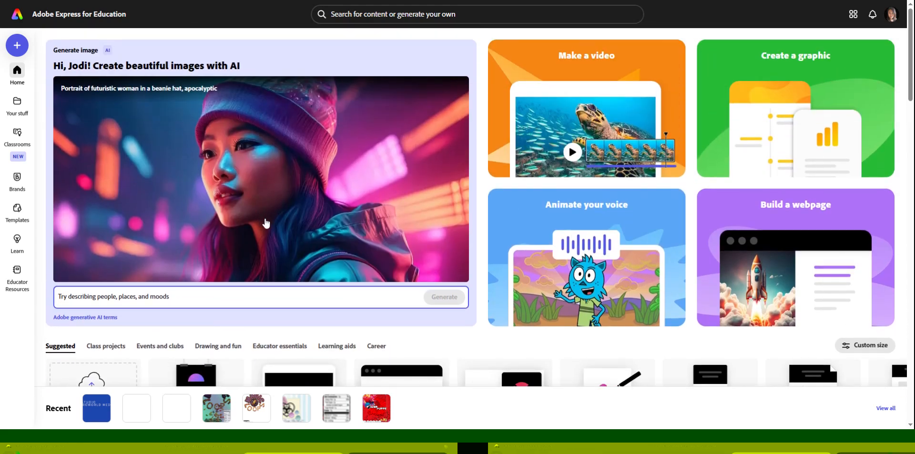
- Create a new blank file with a custom size of 200 px wide by 200 px high
click(17, 50)
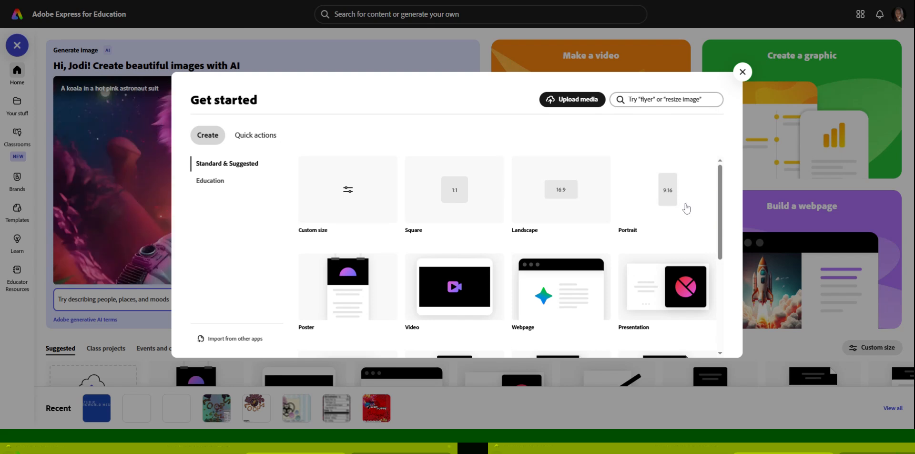
scroll(684, 210, down, 5)
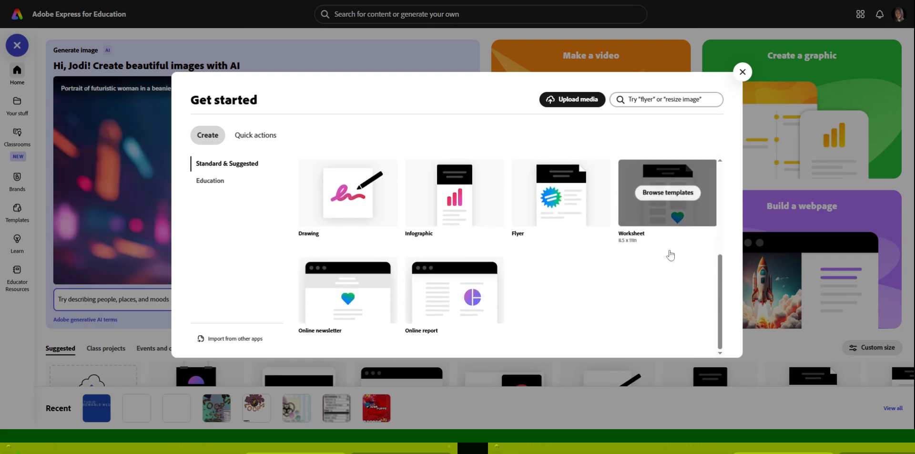
scroll(643, 270, up, 5)
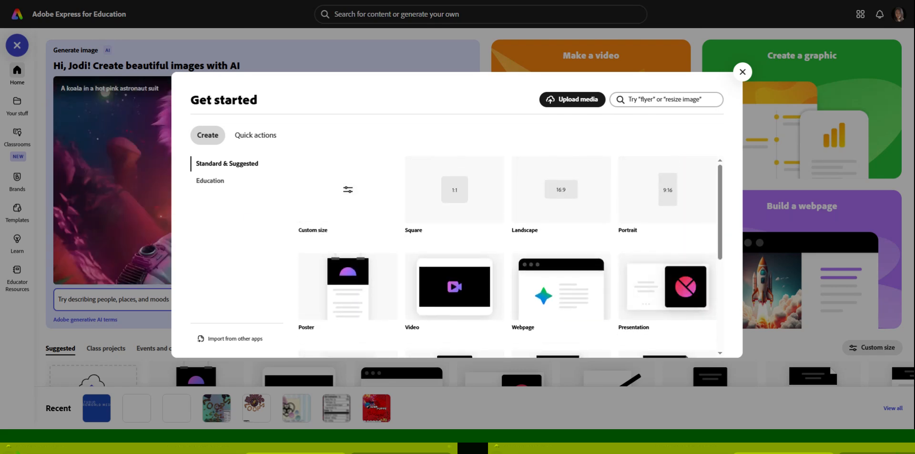
click(343, 208)
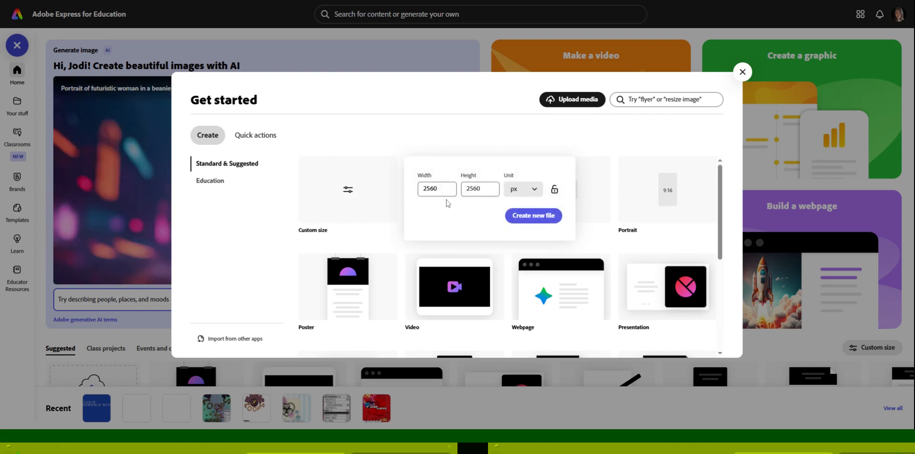
click(437, 189)
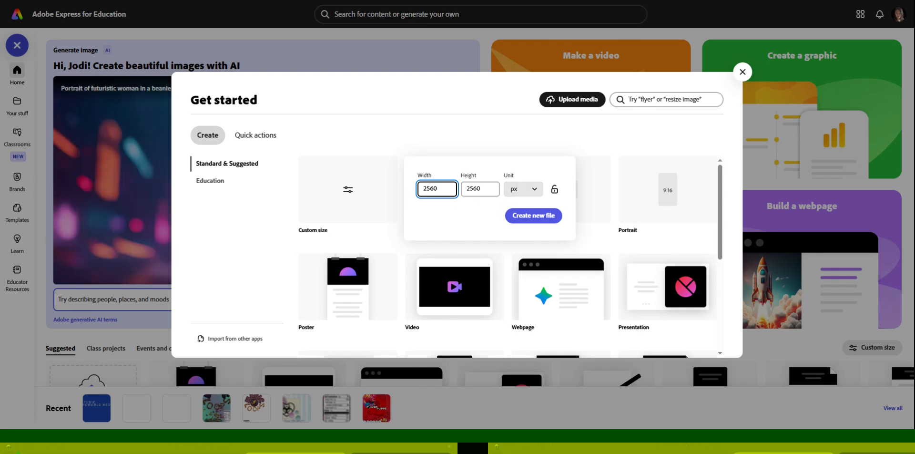
drag(439, 188, 373, 188)
drag(440, 189, 407, 188)
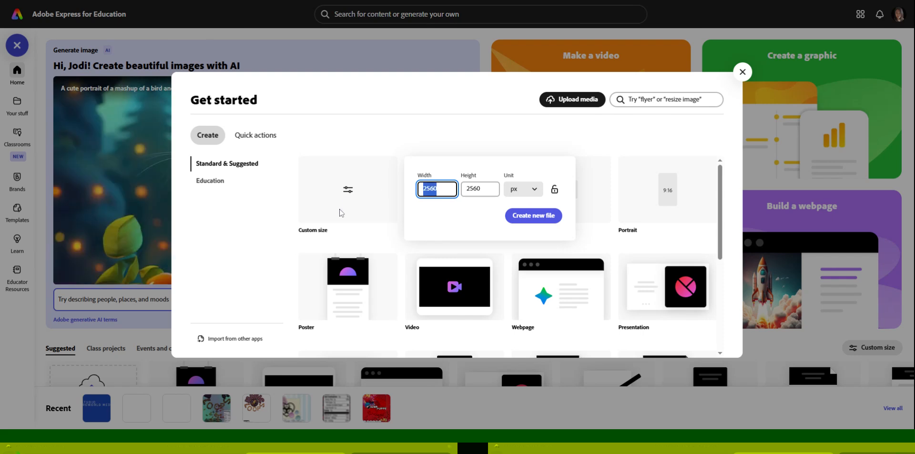
text(200)
key(Tab)
text(2)
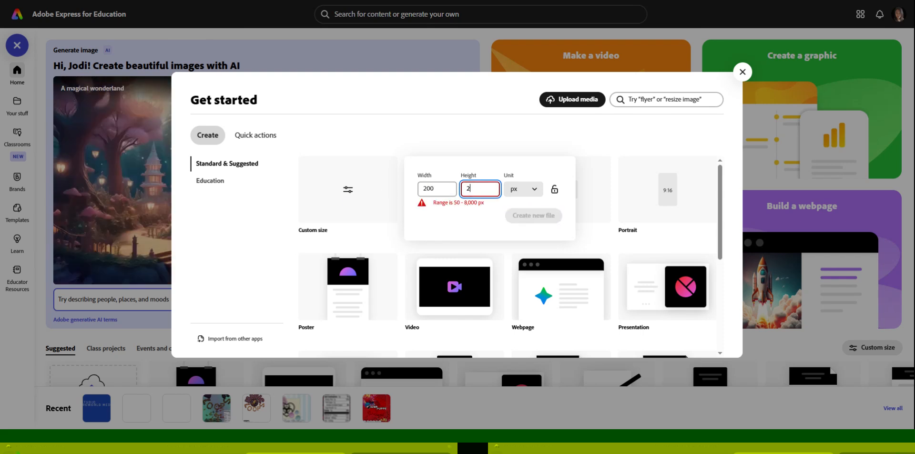
text(00)
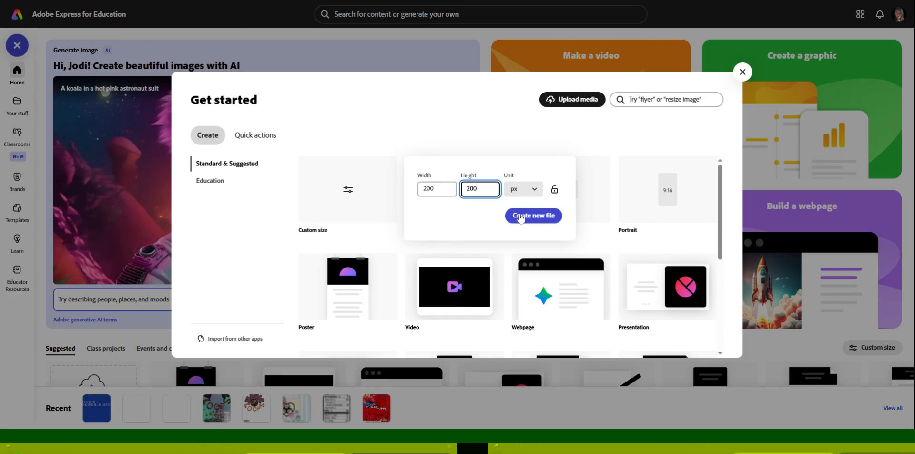
click(521, 216)
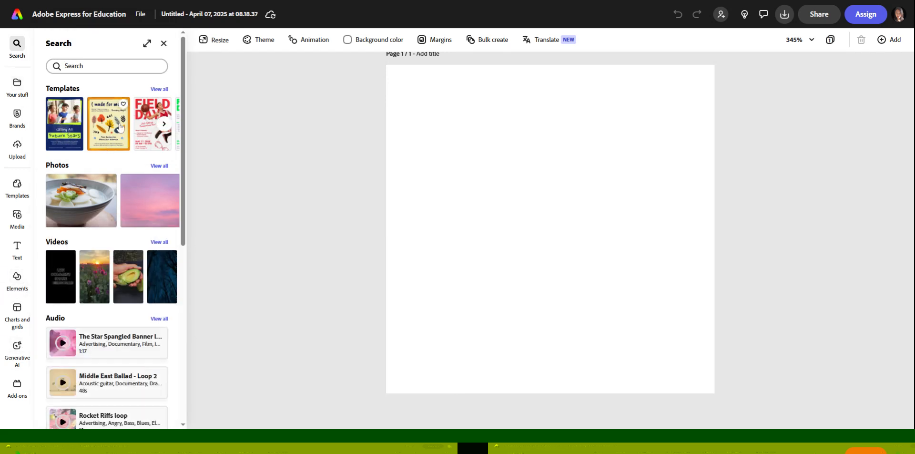
- Search the templates for "logo" and browse the resulting logo designs for ideas
click(160, 90)
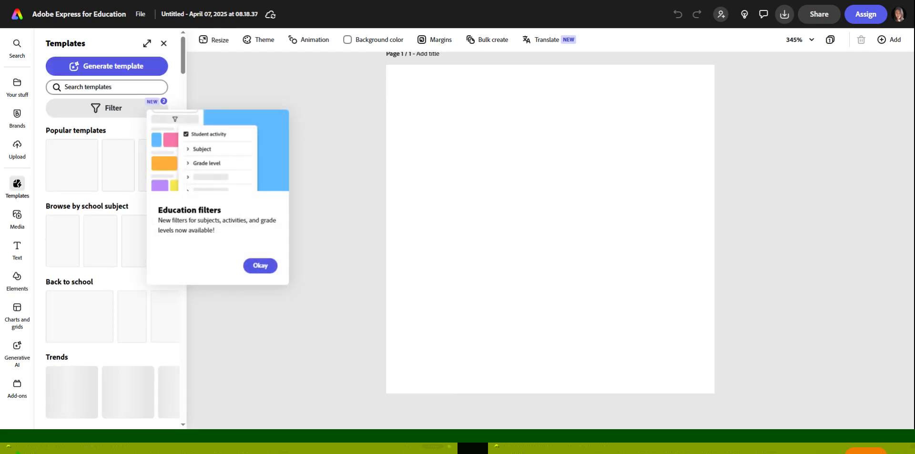
click(107, 86)
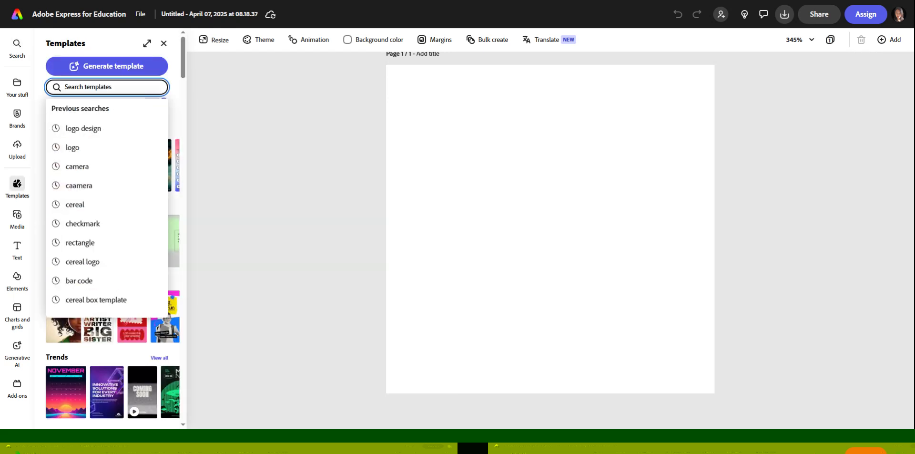
text(lo)
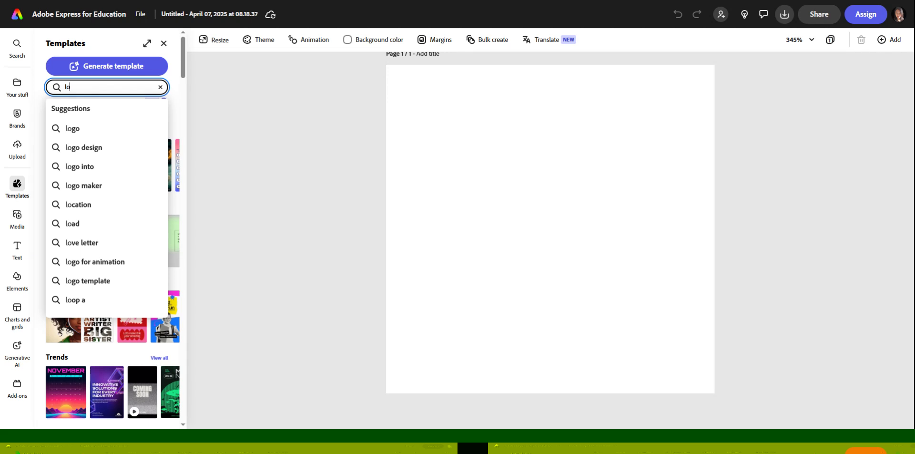
text(go)
key(Return)
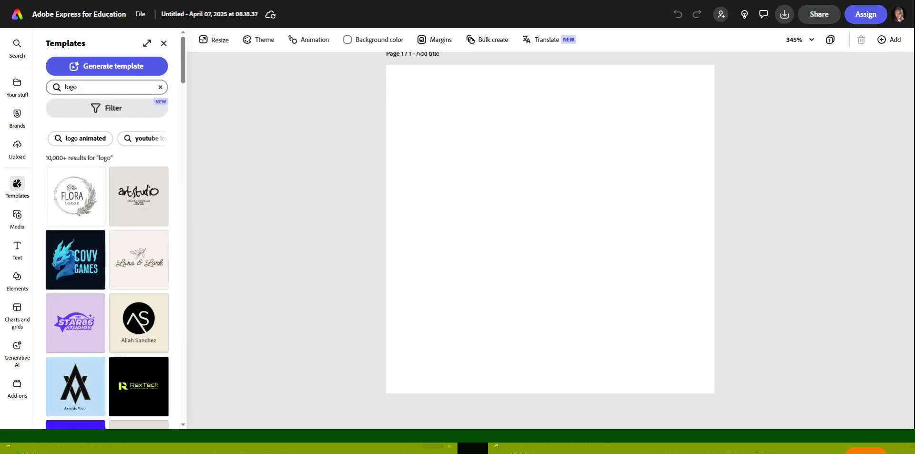
scroll(100, 350, down, 8)
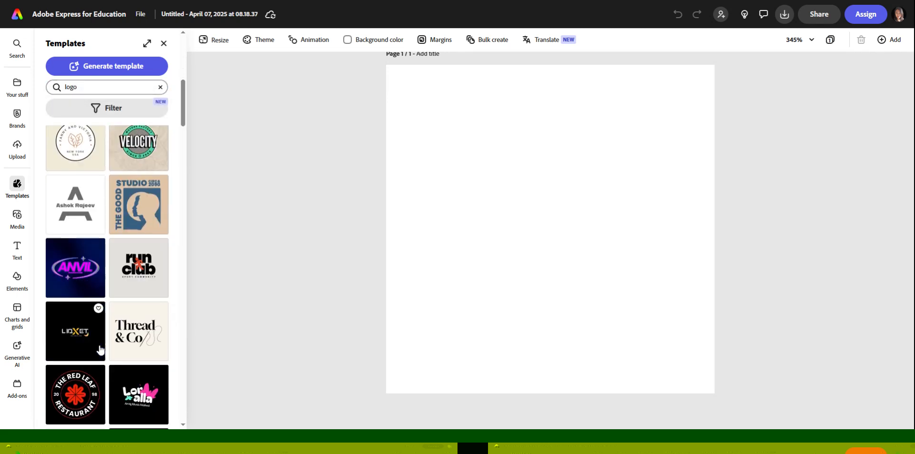
scroll(100, 350, down, 12)
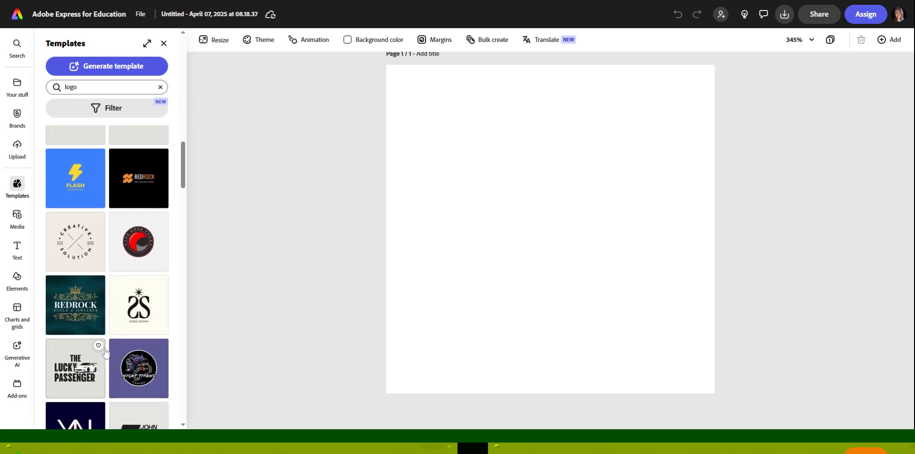
scroll(105, 351, down, 4)
scroll(112, 352, up, 7)
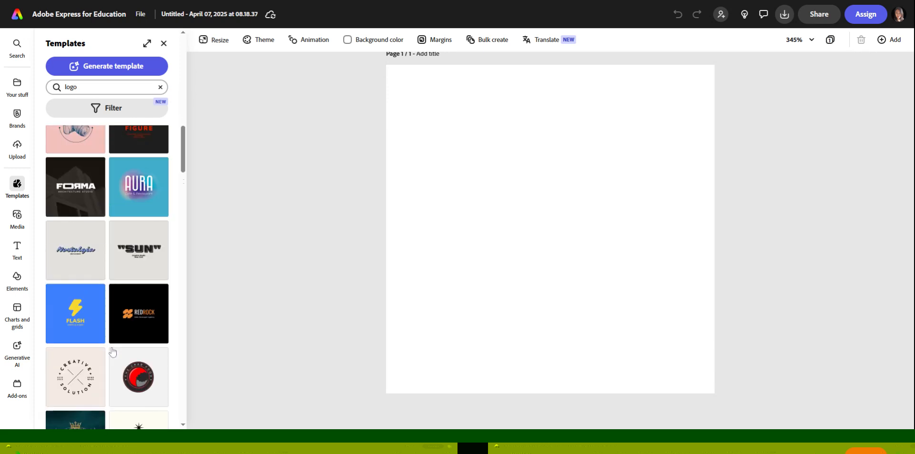
click(164, 43)
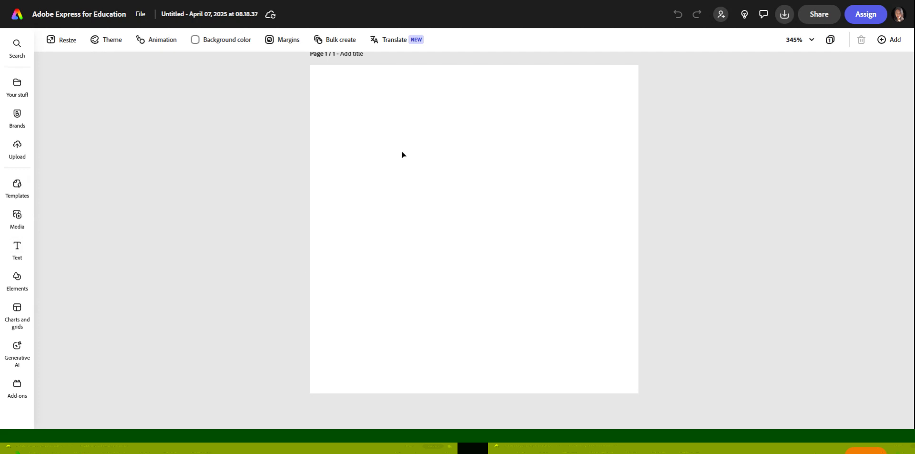
- Apply the first Bold color theme, the pink and yellow palette, to the blank page
scroll(534, 180, up, 1)
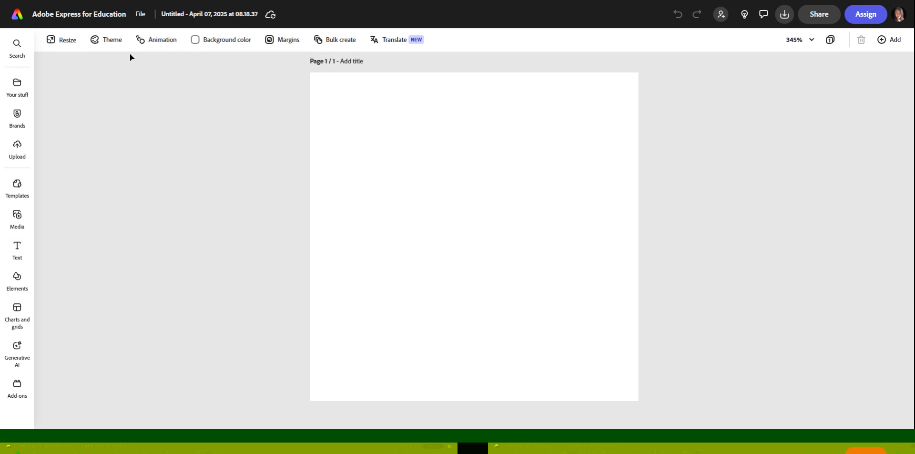
click(113, 45)
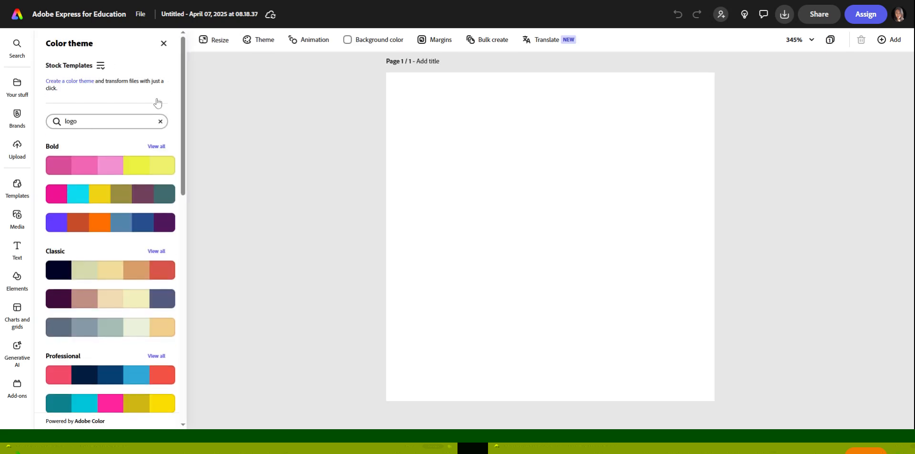
click(160, 121)
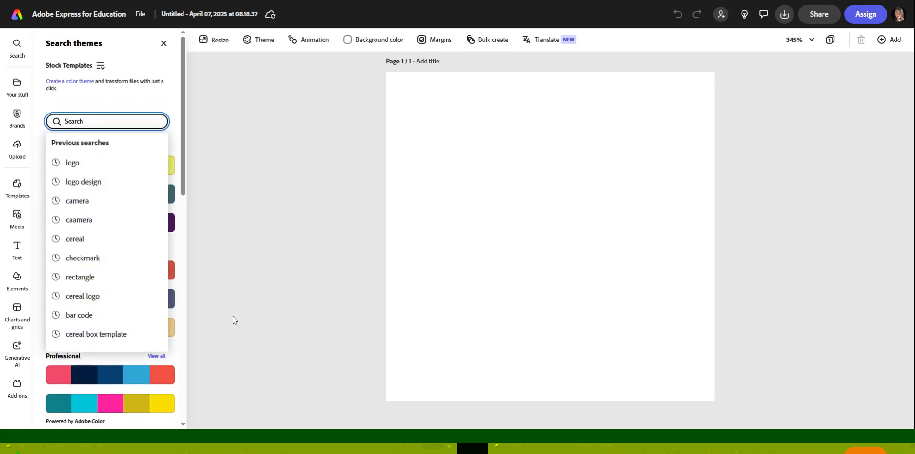
click(290, 183)
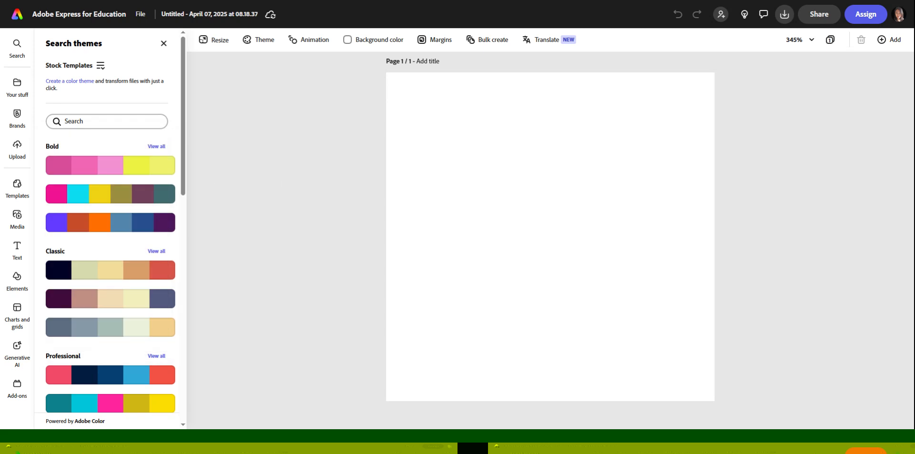
click(109, 174)
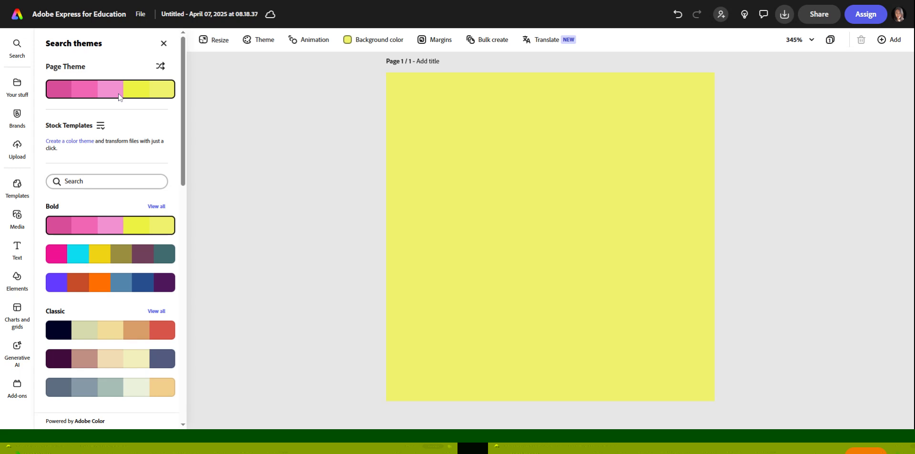
- Look through the full set of Bold color themes and undo the pink and yellow theme on the page
click(157, 205)
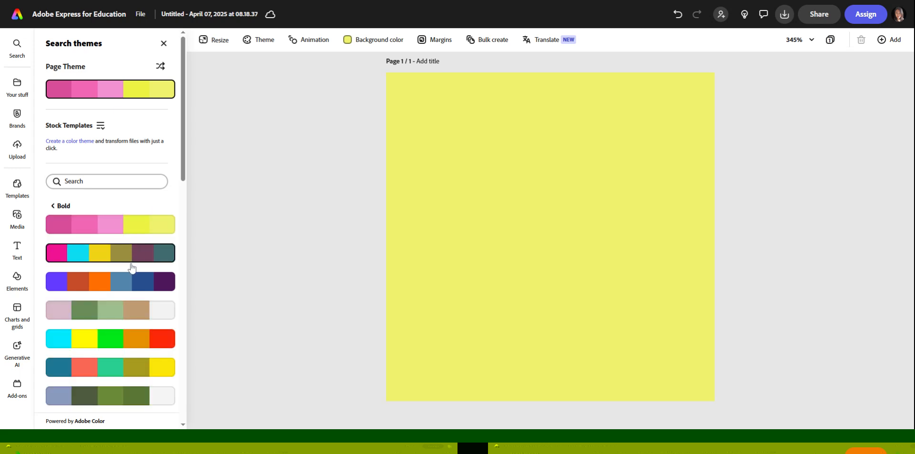
scroll(133, 266, down, 5)
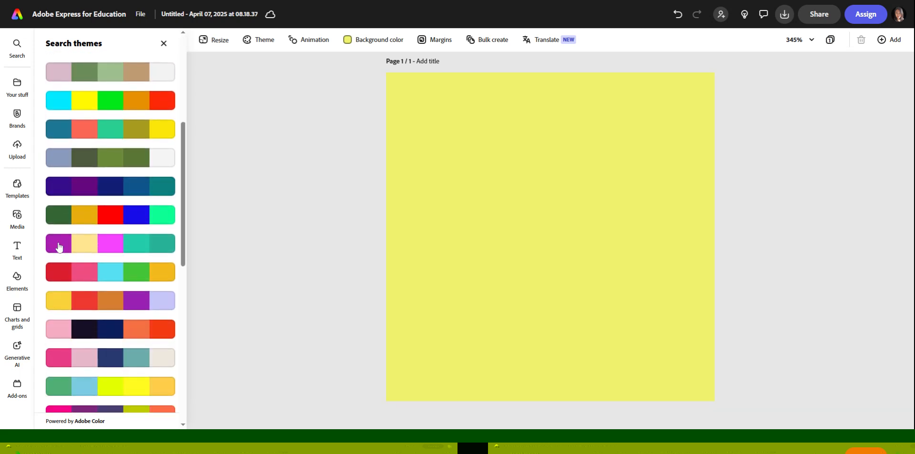
scroll(150, 355, down, 2)
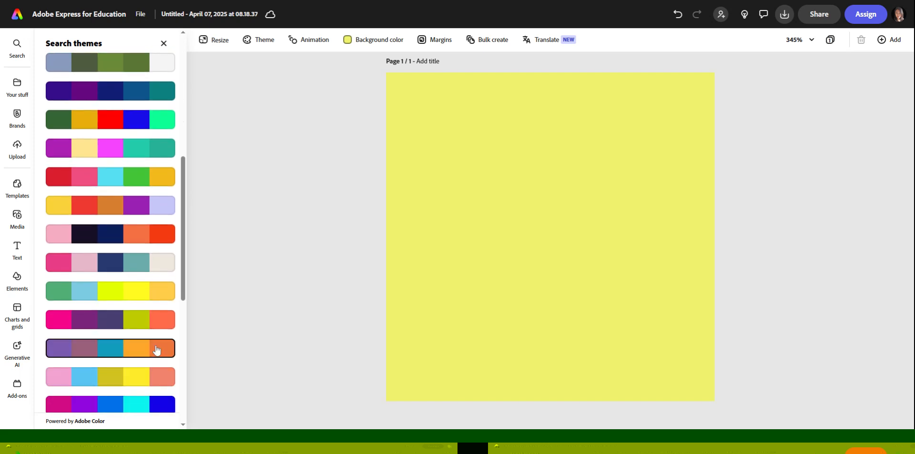
scroll(157, 349, up, 7)
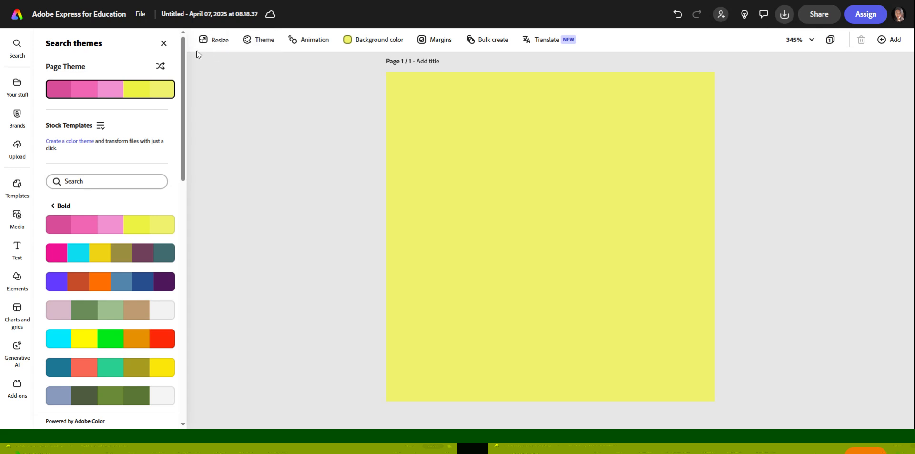
click(163, 43)
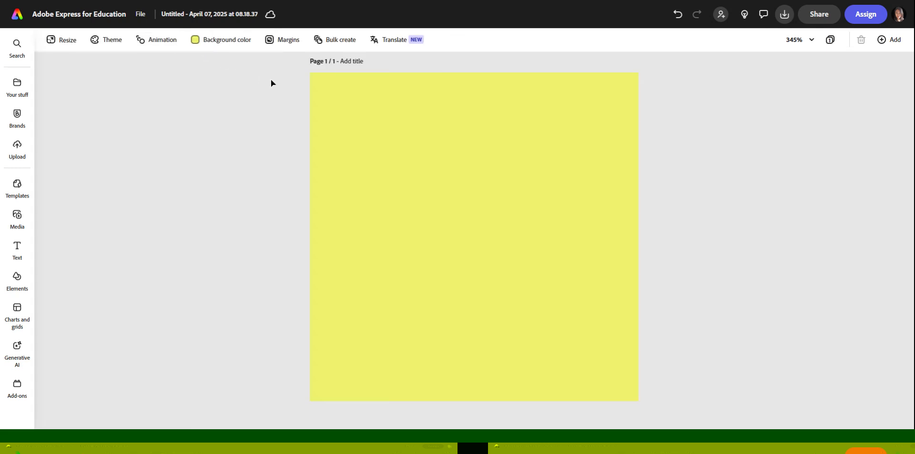
click(676, 15)
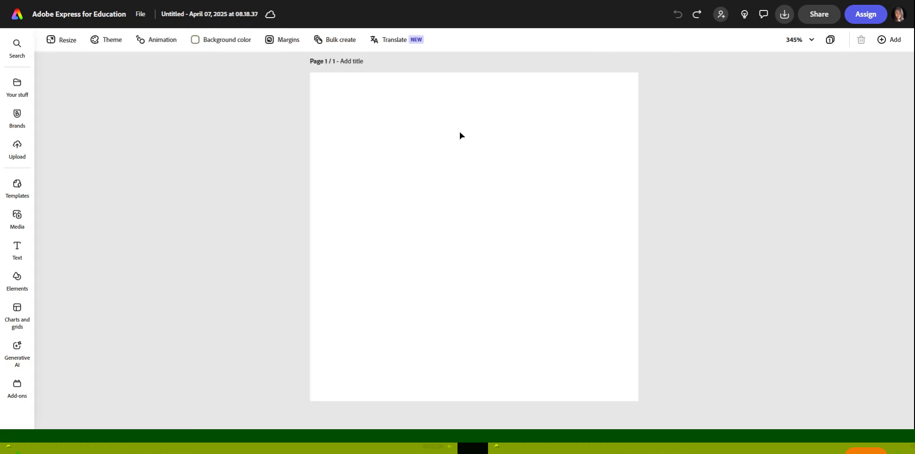
- Try teal and blue custom background colors on the page, and set the background to black, #000000
click(208, 42)
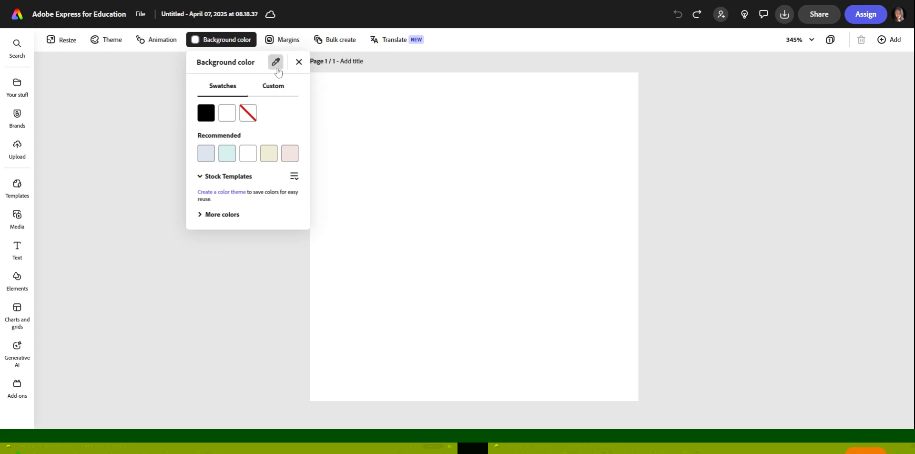
click(273, 86)
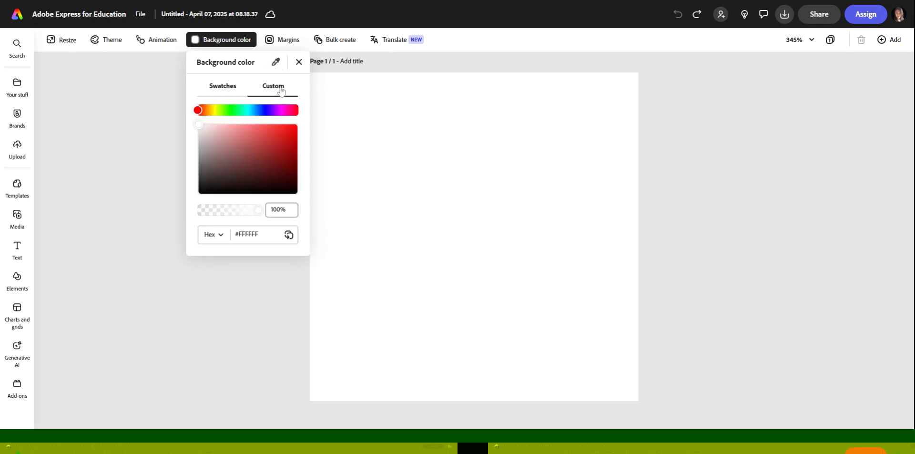
click(213, 137)
click(266, 151)
click(245, 109)
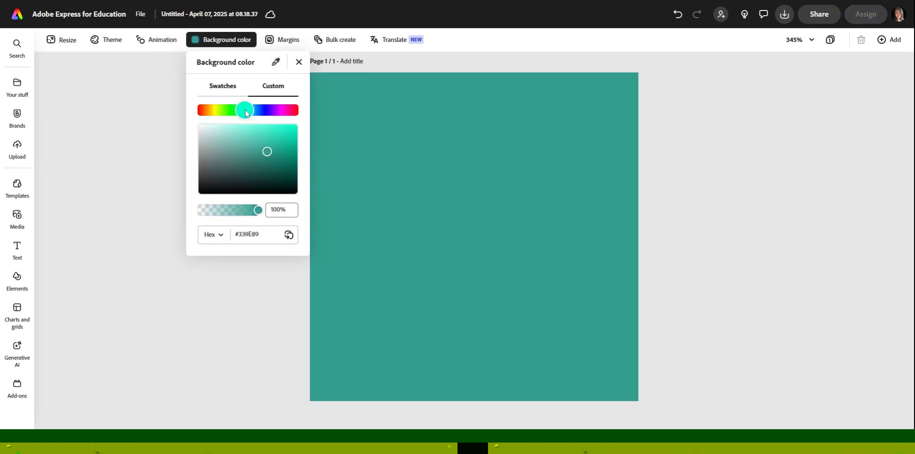
click(268, 110)
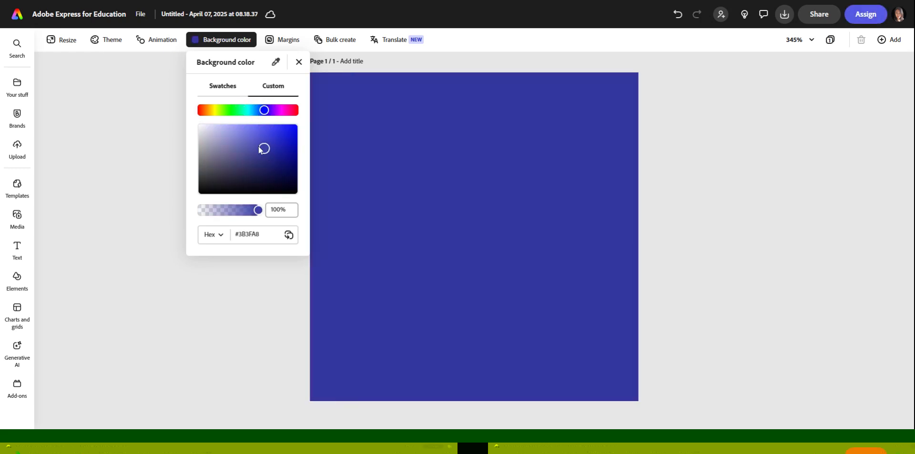
click(230, 143)
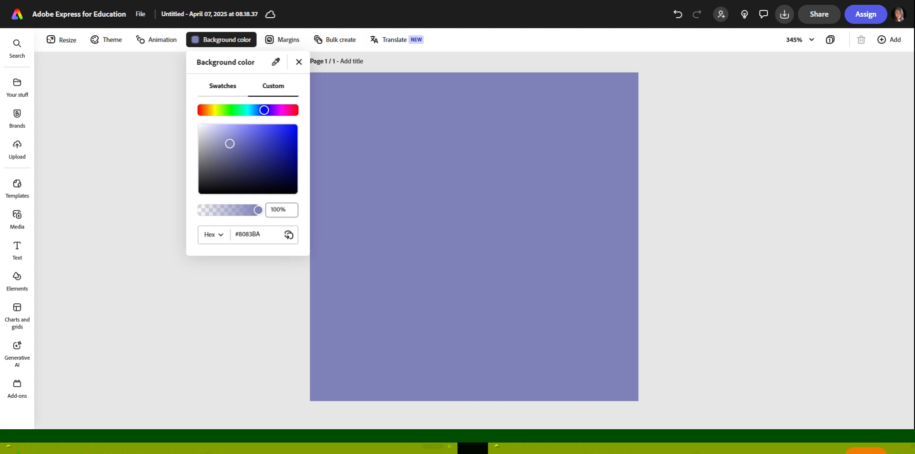
click(234, 235)
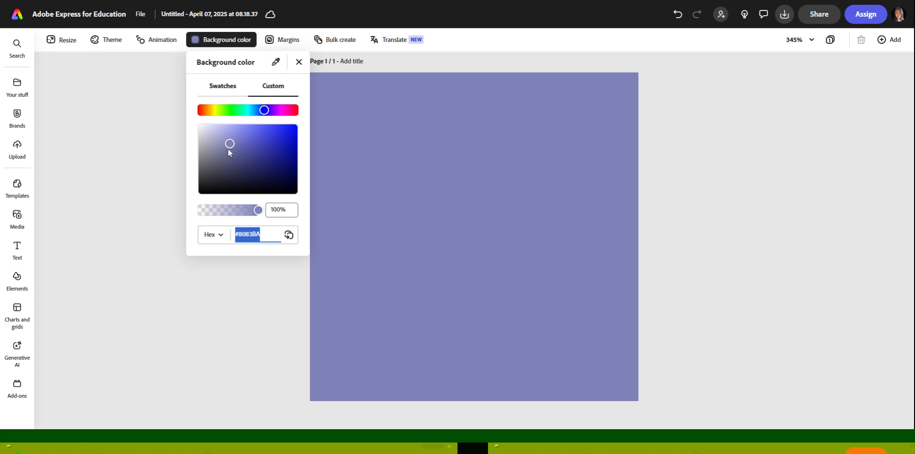
drag(228, 149, 316, 195)
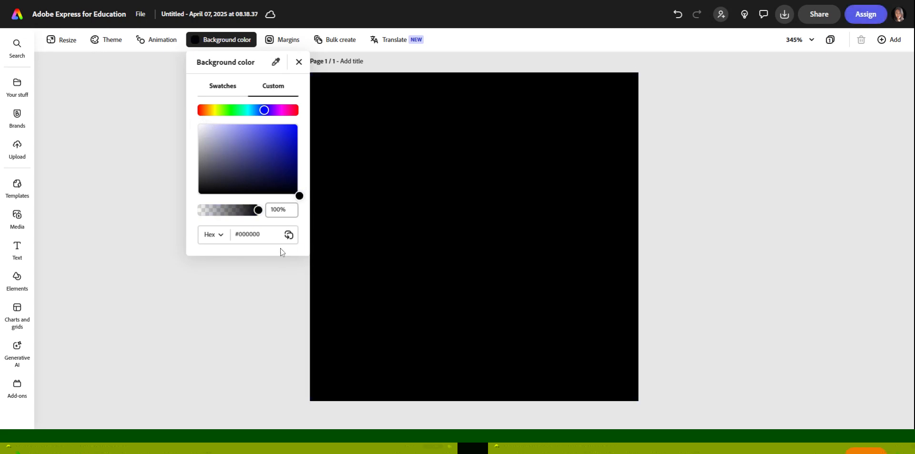
click(229, 338)
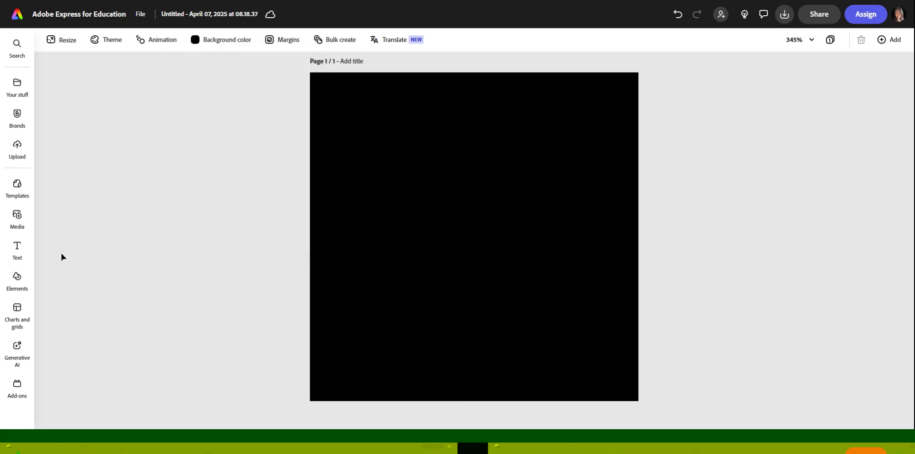
- Add a new text box to the page and set its font to Alfarn Regular
click(17, 249)
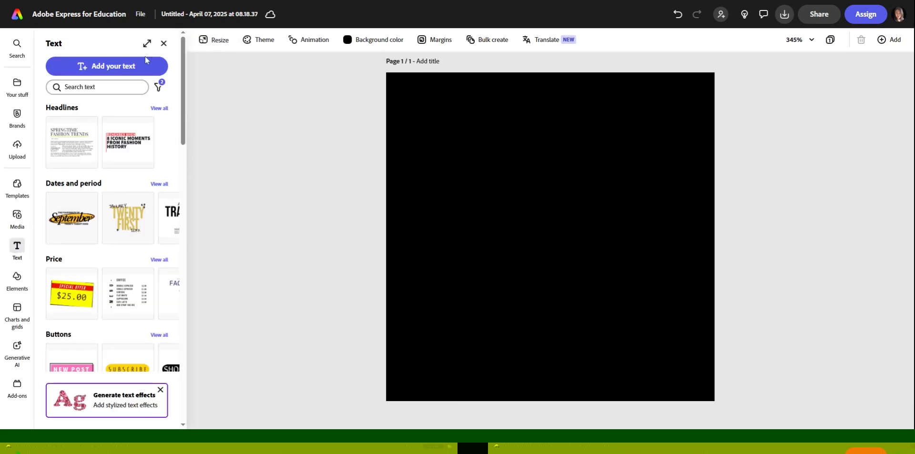
click(146, 65)
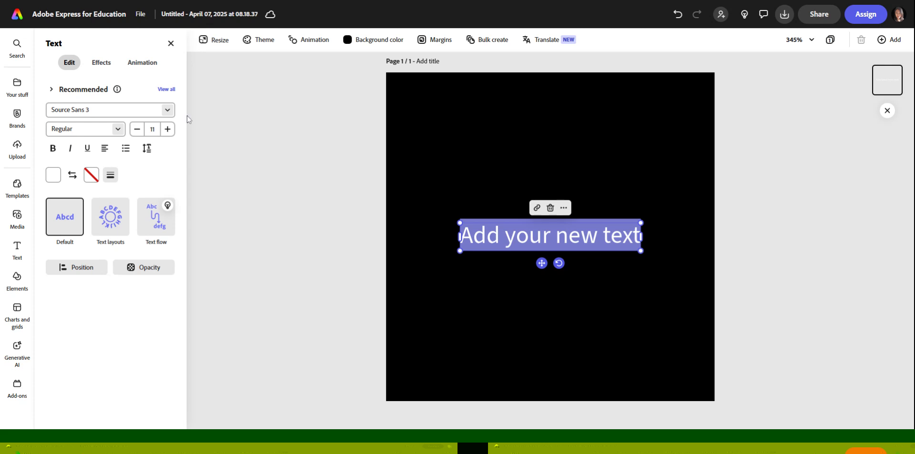
click(167, 109)
scroll(92, 267, down, 3)
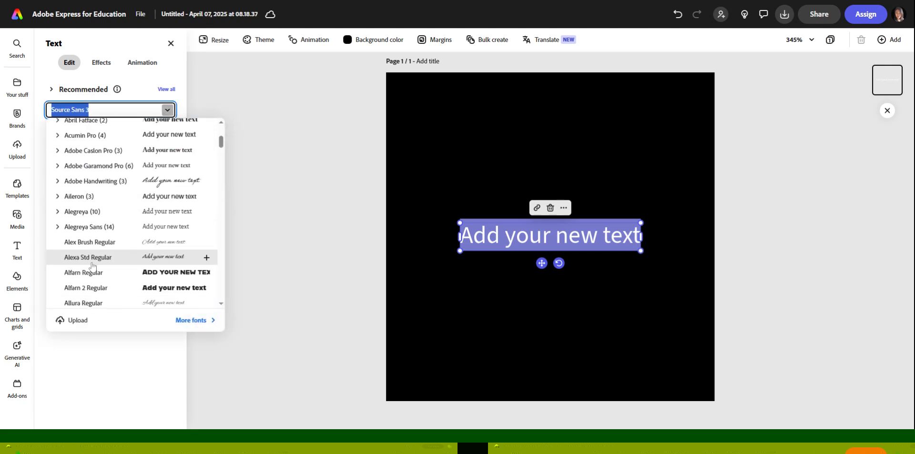
click(92, 270)
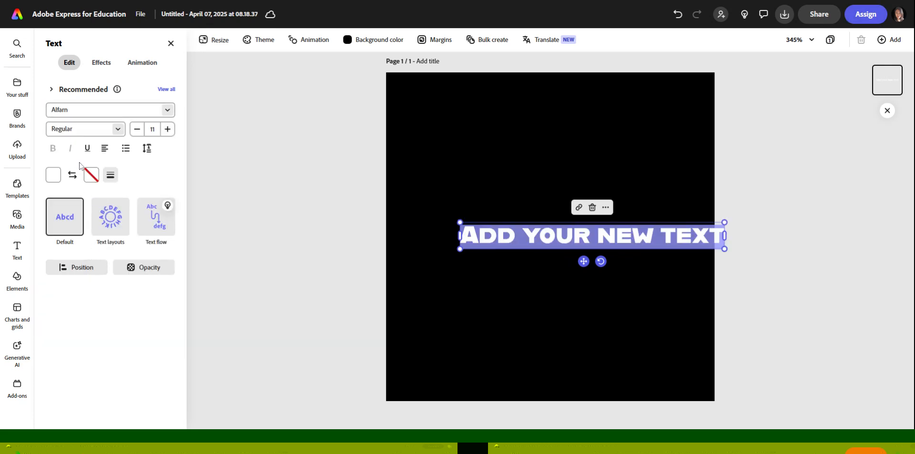
- Check the font's available styles and increase the placeholder text's font size to 15
click(116, 130)
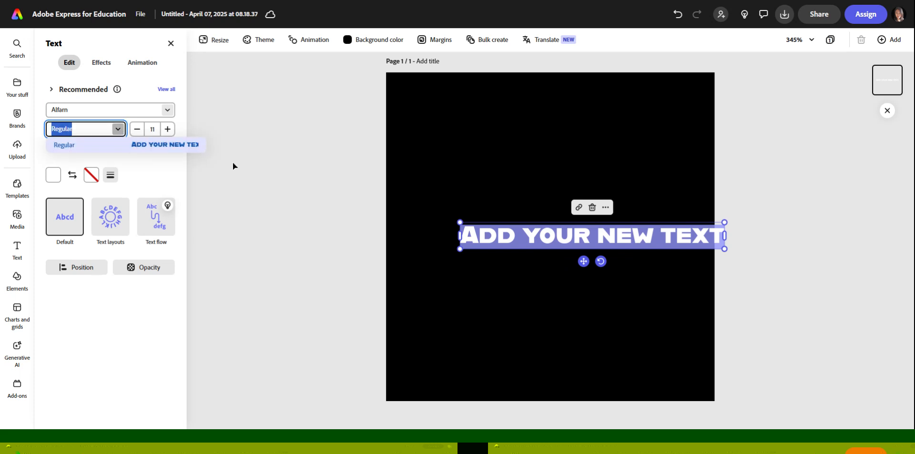
click(167, 129)
click(168, 128)
click(167, 129)
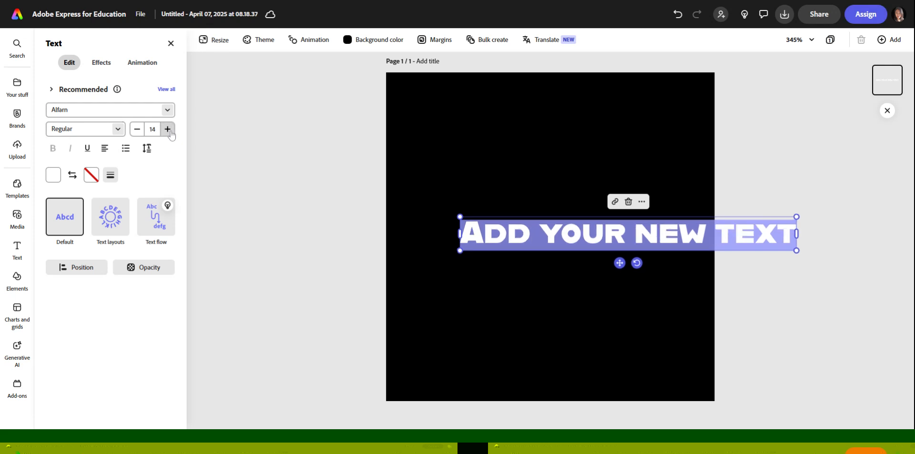
click(169, 133)
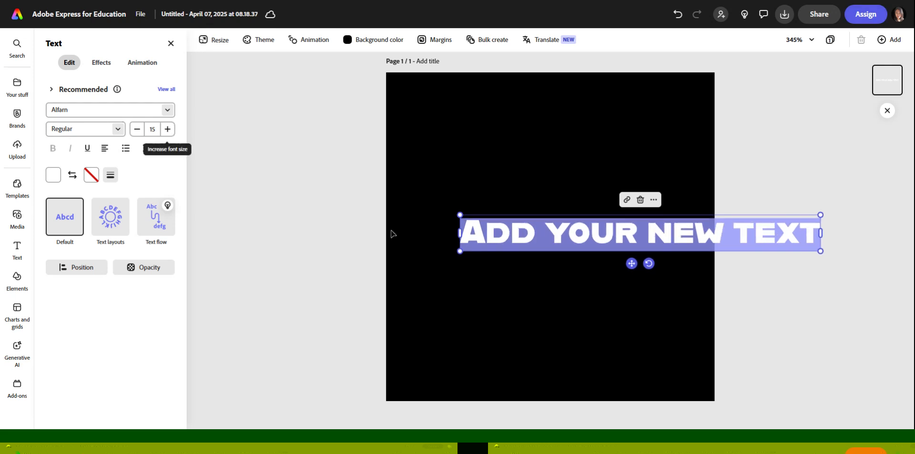
- Replace the placeholder text with "PRACTICE" on the first line and "TEXT" on the second
double_click(529, 239)
key(ctrl+a)
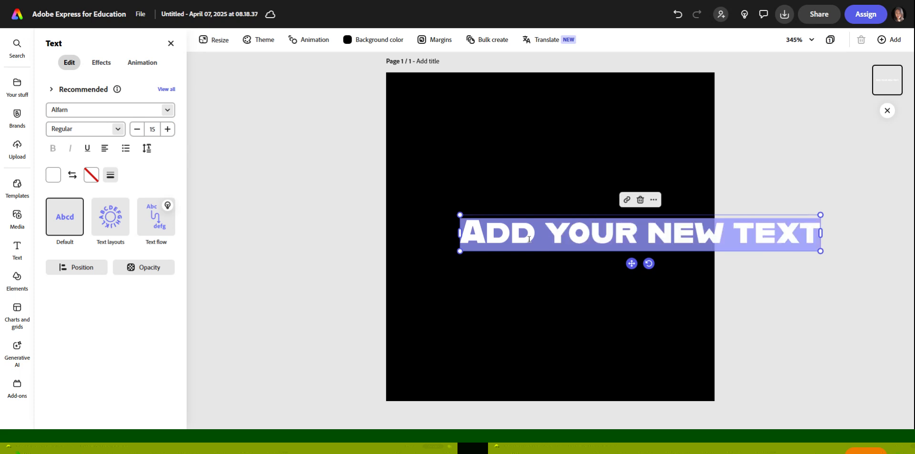
text(PRACTICE)
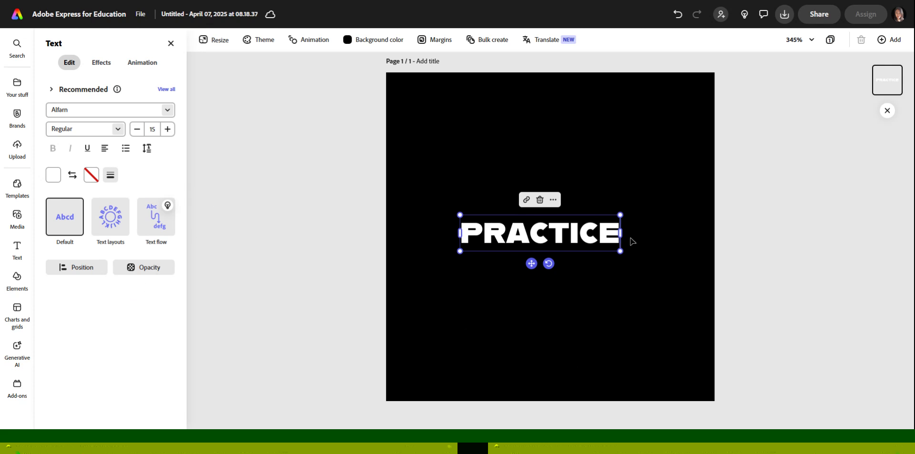
key(Return)
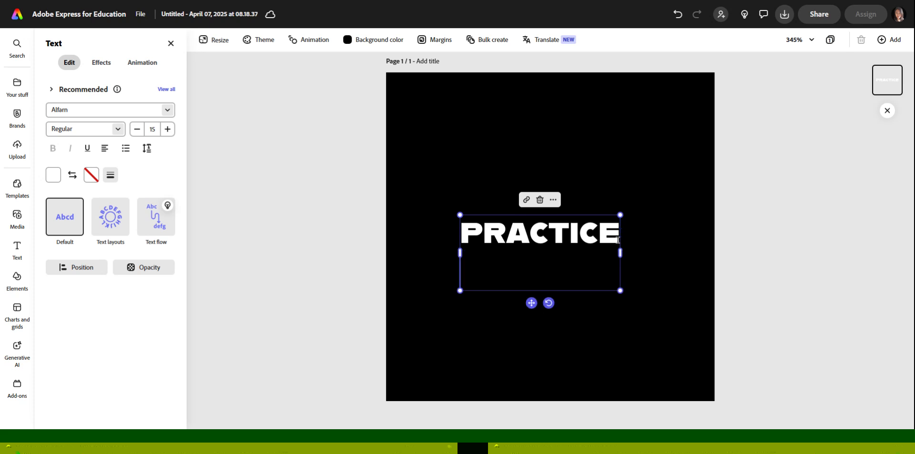
text(TEXT)
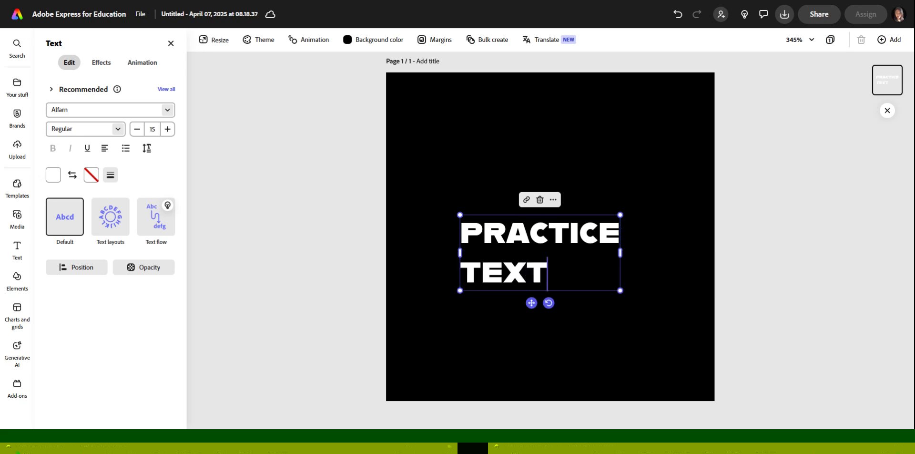
- Try the different alignments on both lines of the text and set them to align center
drag(552, 281, 458, 222)
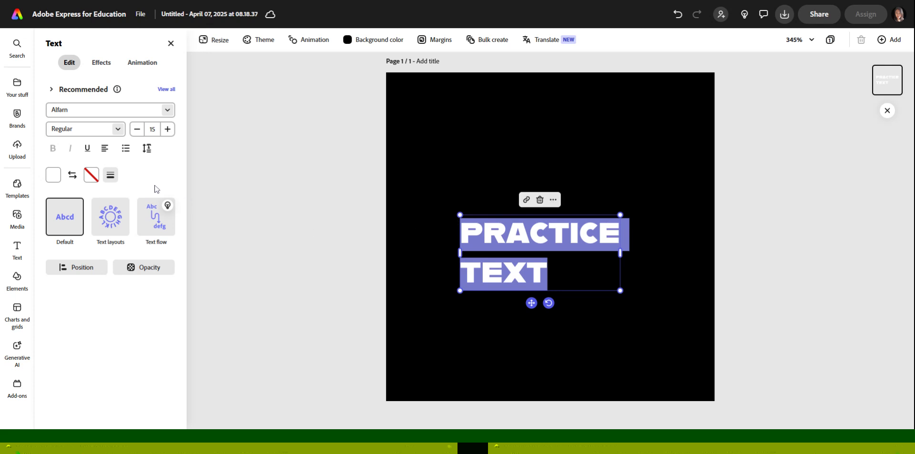
click(105, 148)
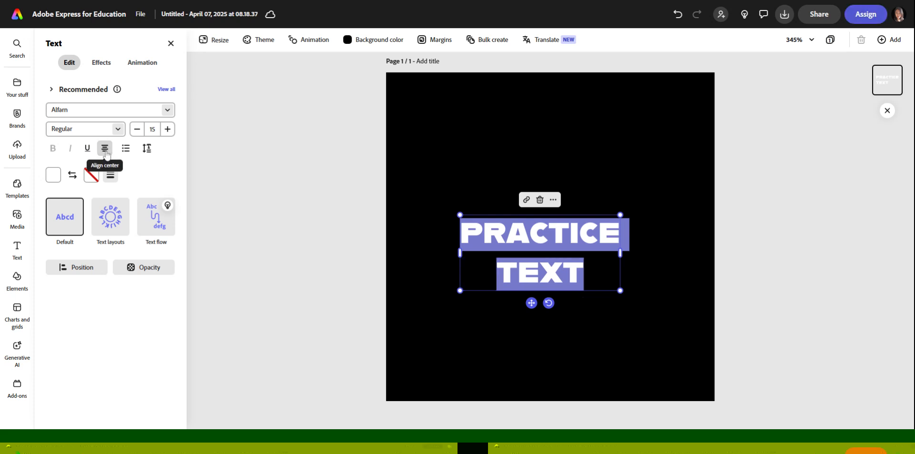
click(105, 151)
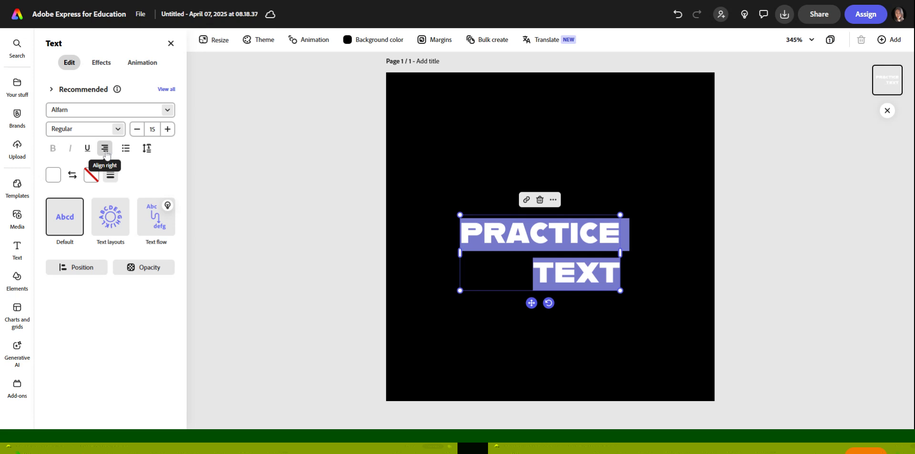
click(106, 151)
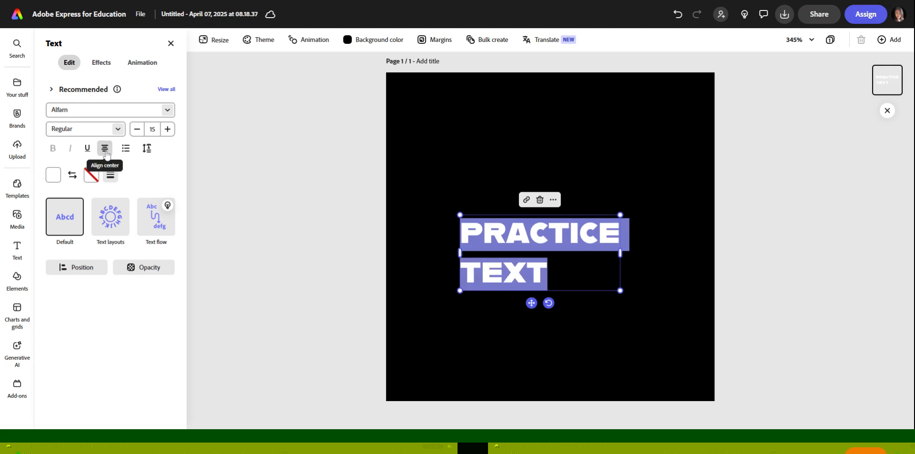
click(106, 152)
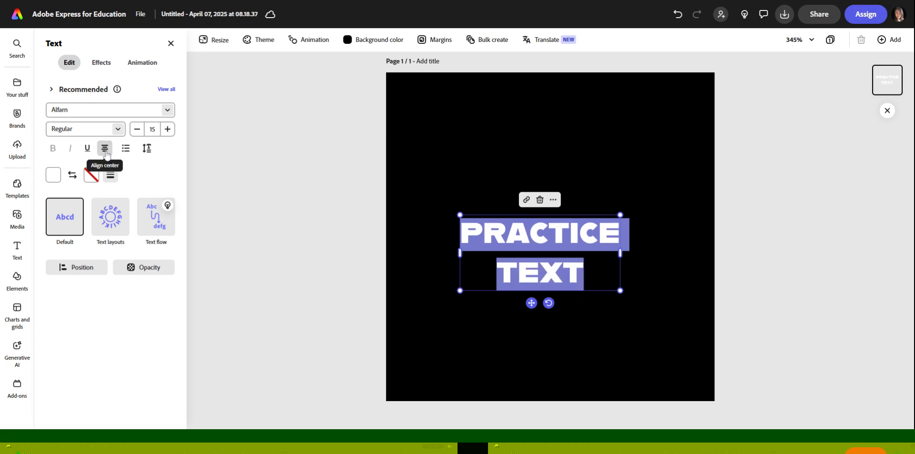
- Set the text's line spacing to 0.73 and its letter spacing to 77
click(146, 152)
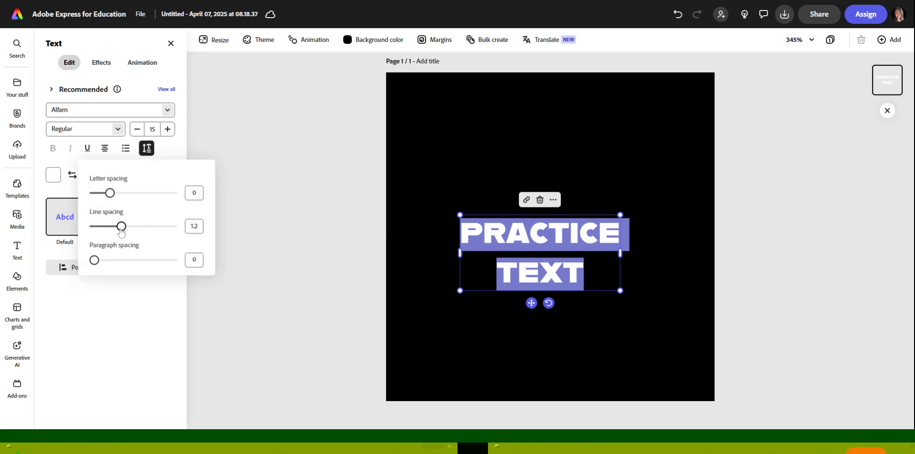
drag(121, 229, 102, 237)
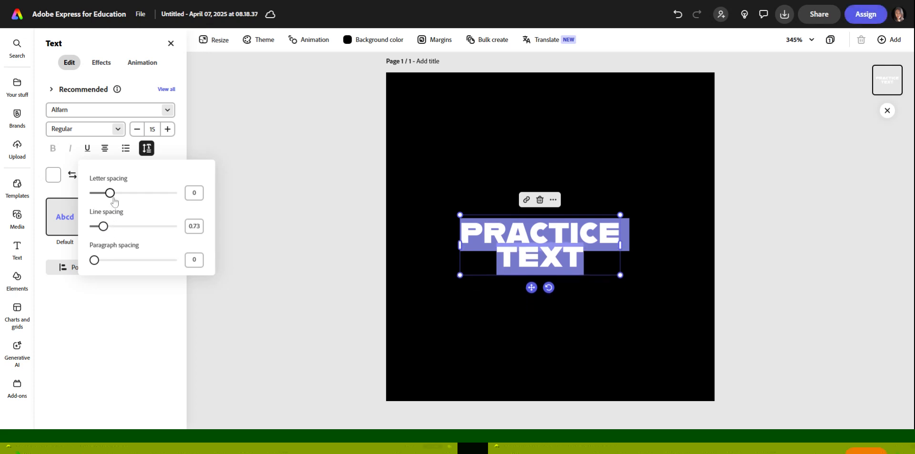
drag(110, 193, 115, 194)
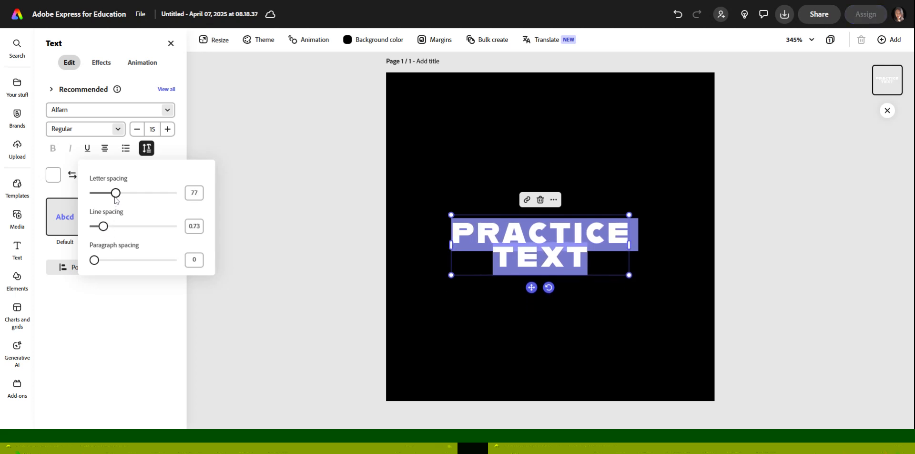
click(235, 139)
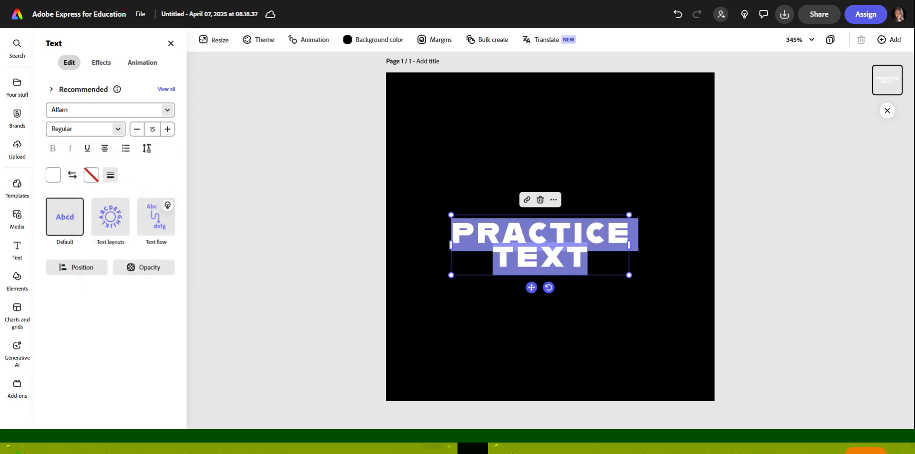
- Try the blue generated effect and Classic shadow on the text, remove the generated effect and keep the Glow shadow
click(102, 64)
click(119, 119)
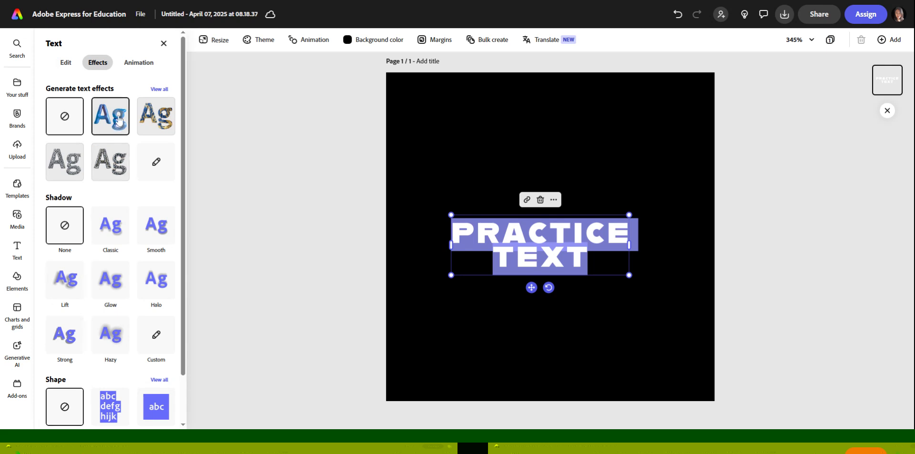
click(117, 233)
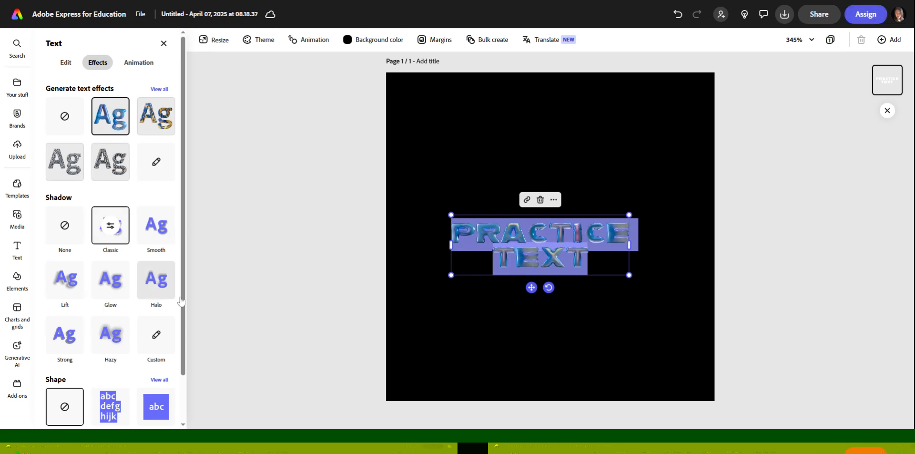
click(120, 280)
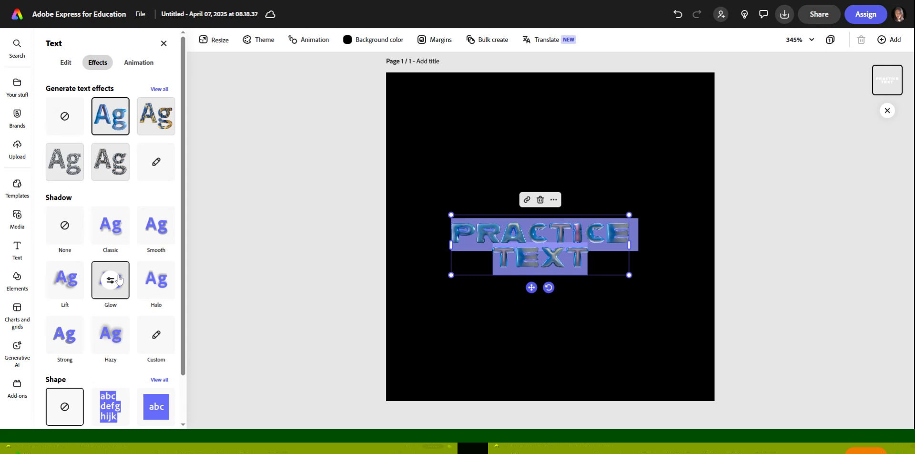
click(69, 118)
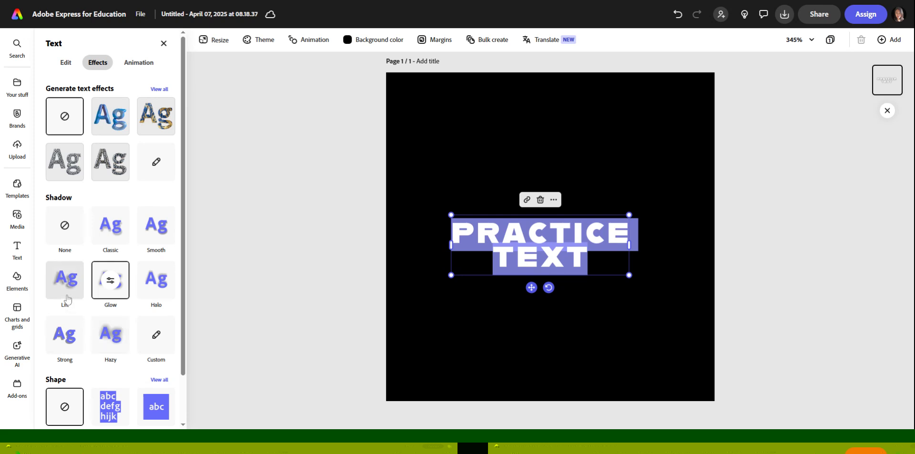
scroll(119, 339, down, 1)
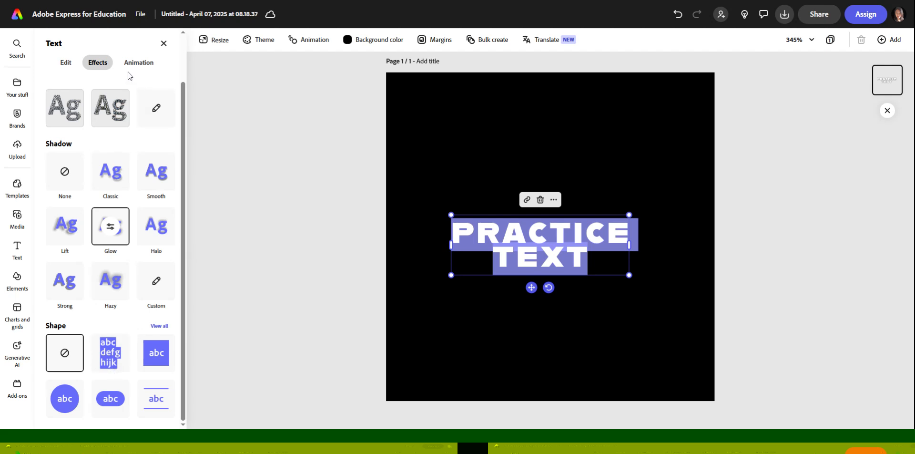
- Examine the text's animation options and the available text layouts without applying any
click(144, 64)
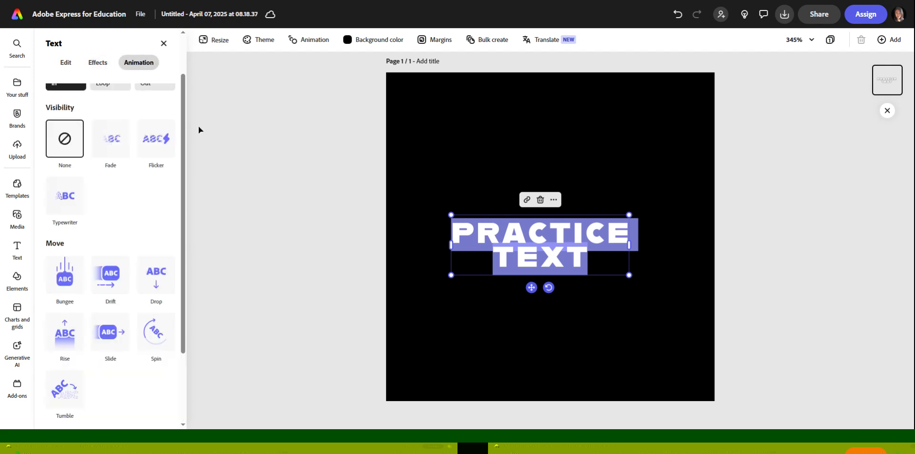
click(68, 62)
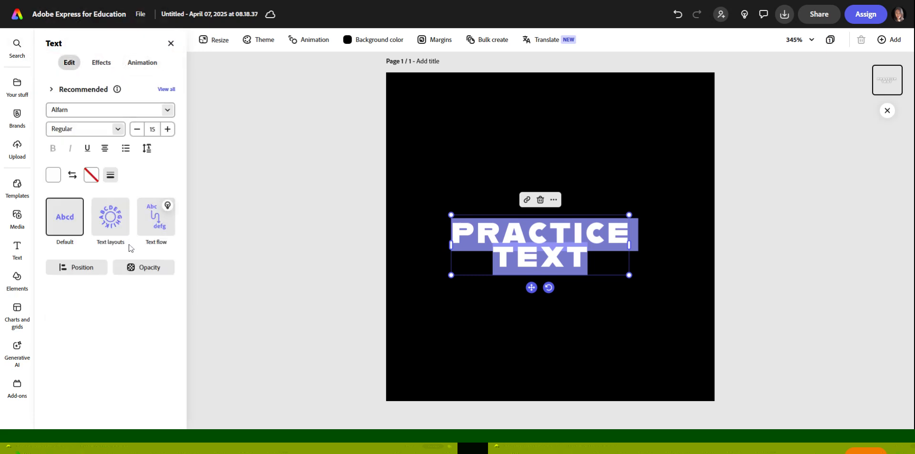
mouse_move(112, 223)
click(112, 237)
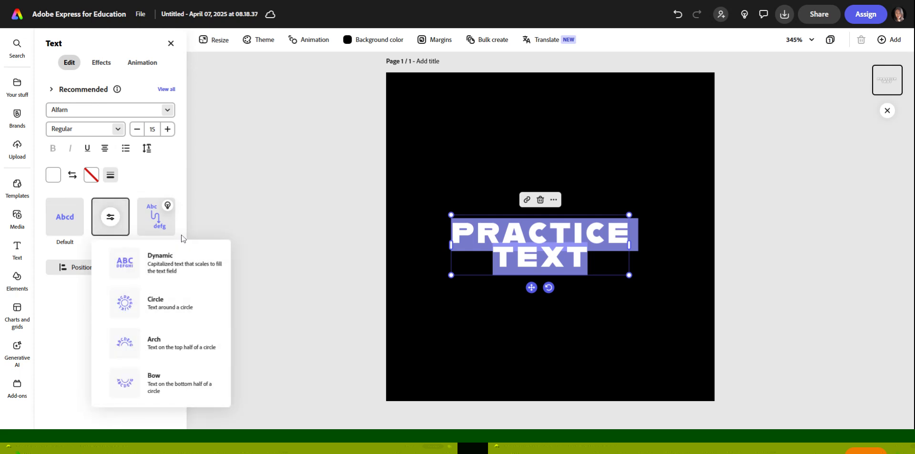
click(212, 216)
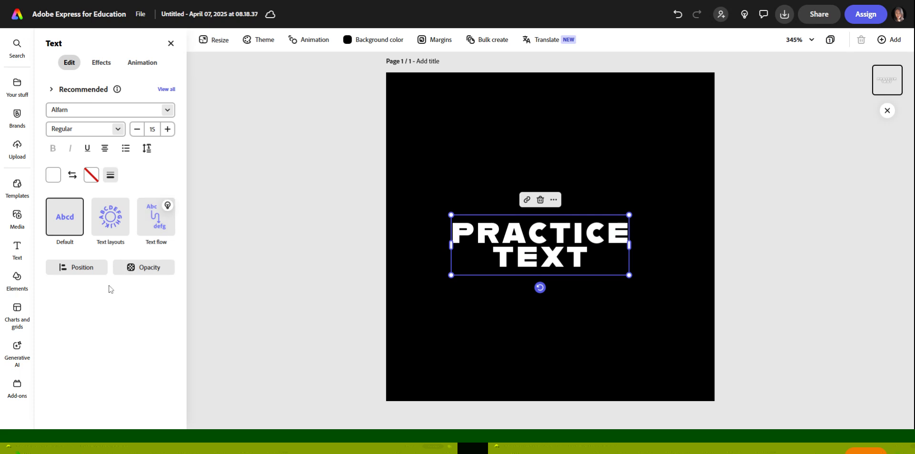
- Try the Top, Middle and Right page alignments on the text and leave it aligned to Bottom and Center
click(87, 272)
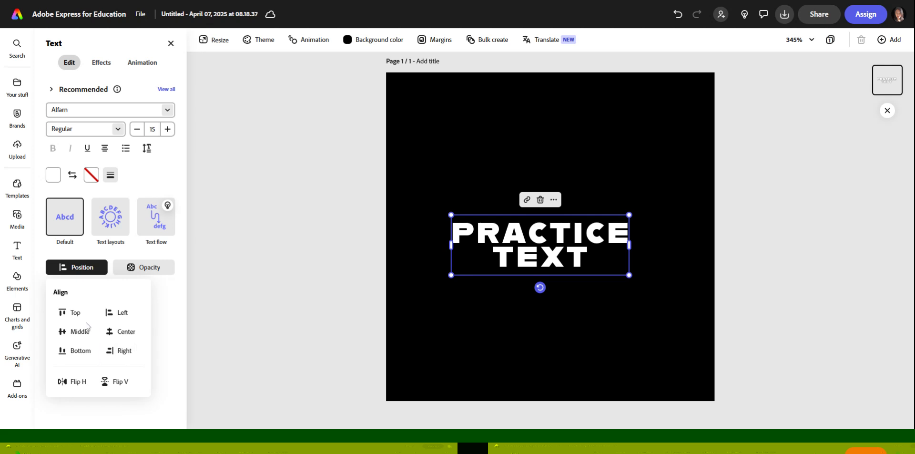
click(73, 315)
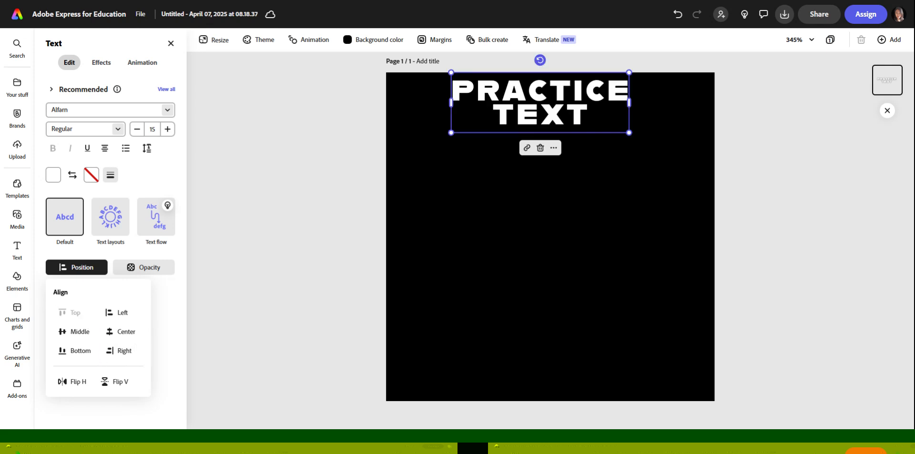
click(76, 333)
click(85, 355)
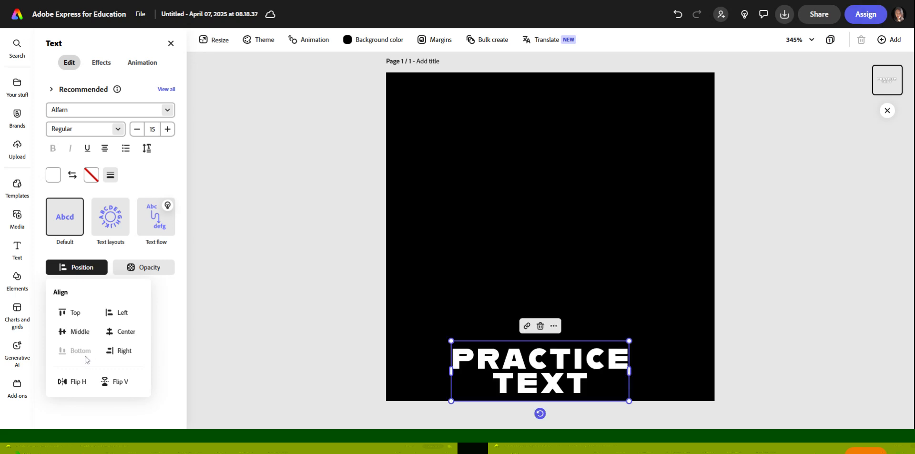
click(124, 352)
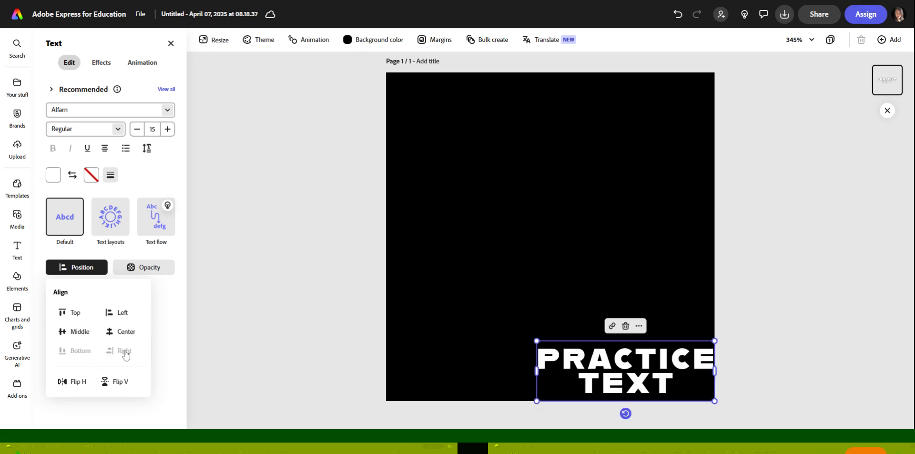
click(108, 334)
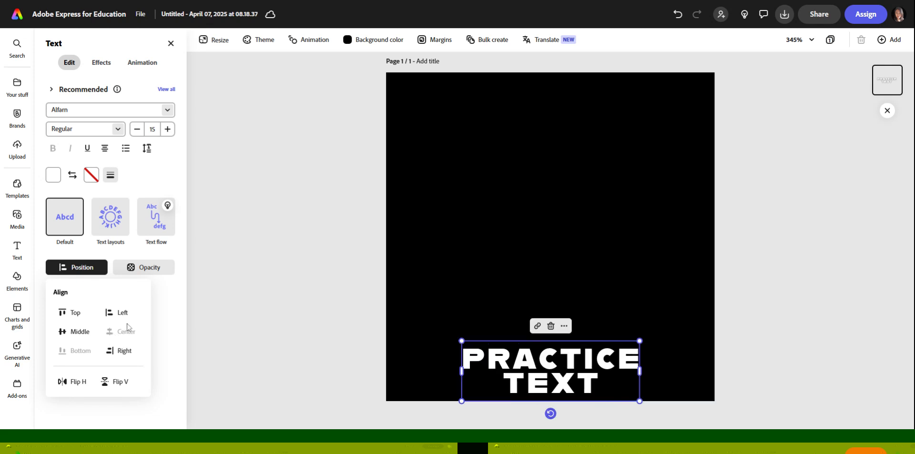
click(170, 43)
click(171, 43)
- Search the elements for "camera" and add the gray camera with the blue lens ring from the design assets
click(17, 278)
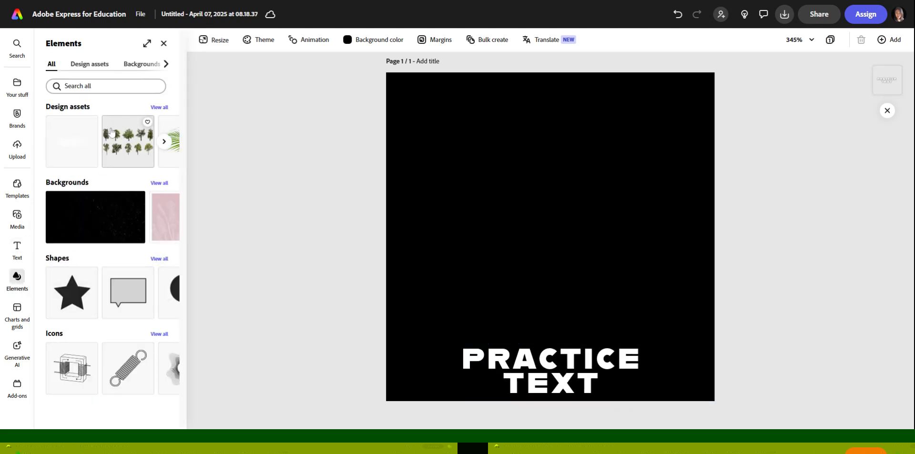
click(120, 87)
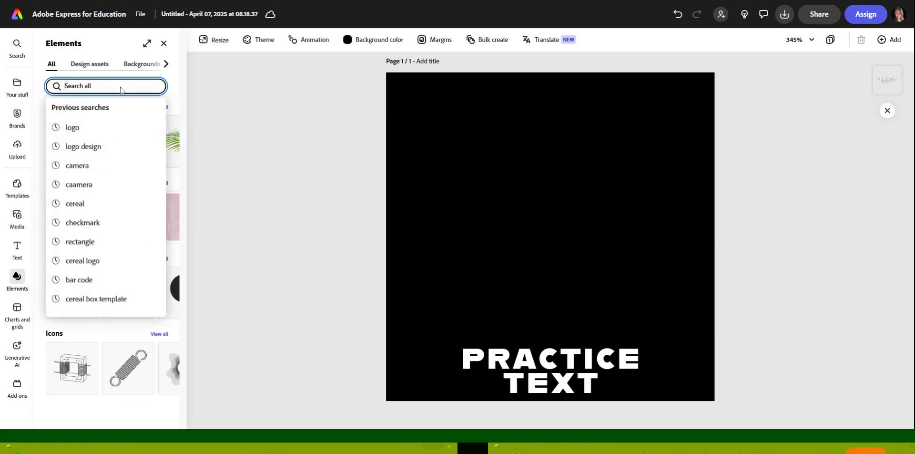
text(camera)
key(Return)
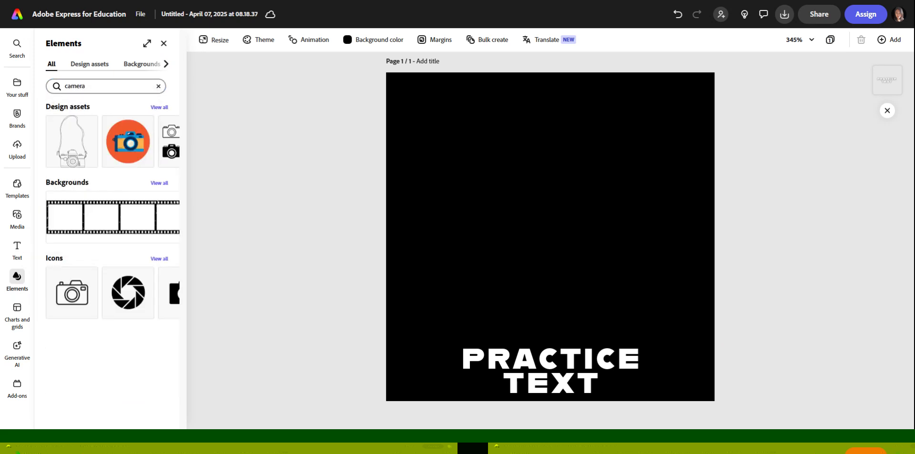
click(159, 106)
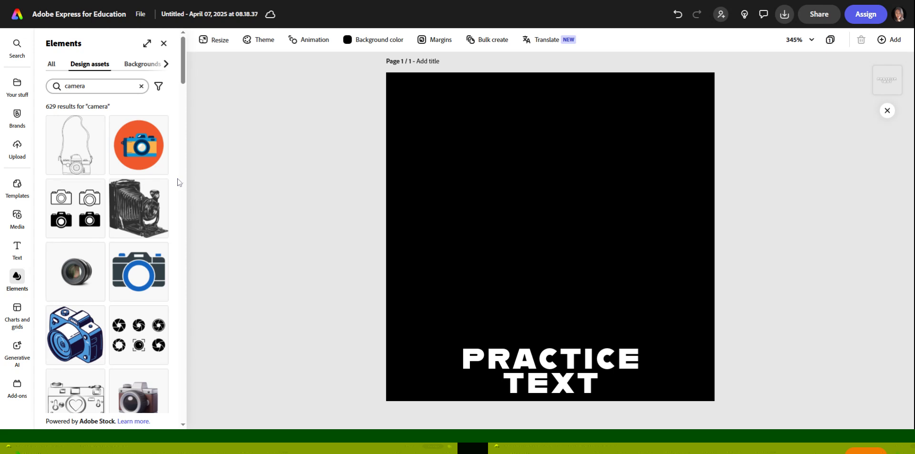
click(138, 291)
click(517, 231)
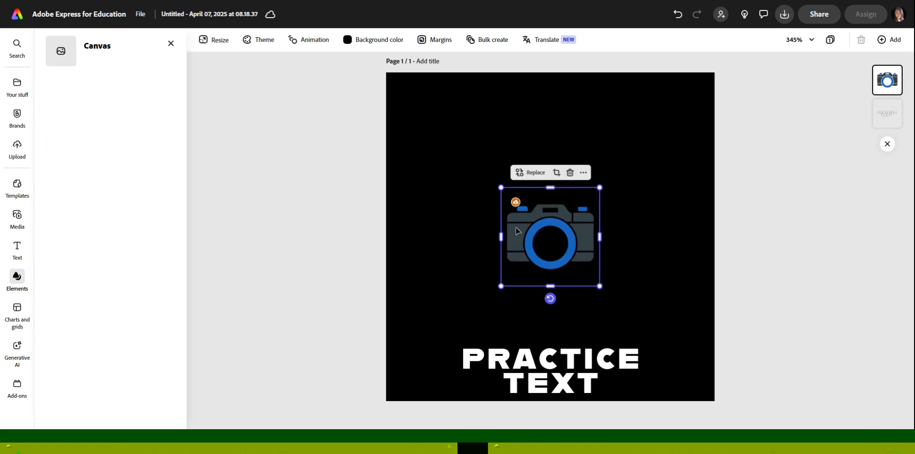
- Enlarge the camera graphic to about twice its size and center it horizontally in the upper part of the page
drag(501, 187, 393, 82)
drag(552, 212, 609, 205)
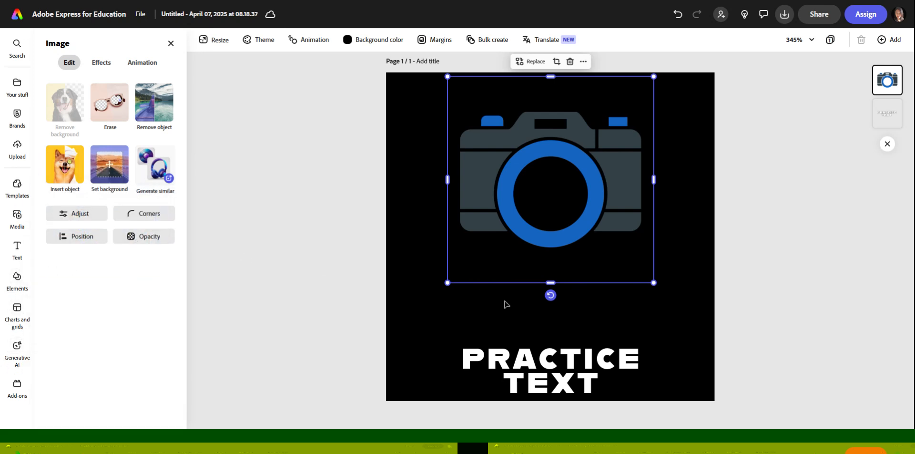
click(762, 364)
- Align the "PRACTICE TEXT" text box to the top of the page
click(586, 362)
click(551, 305)
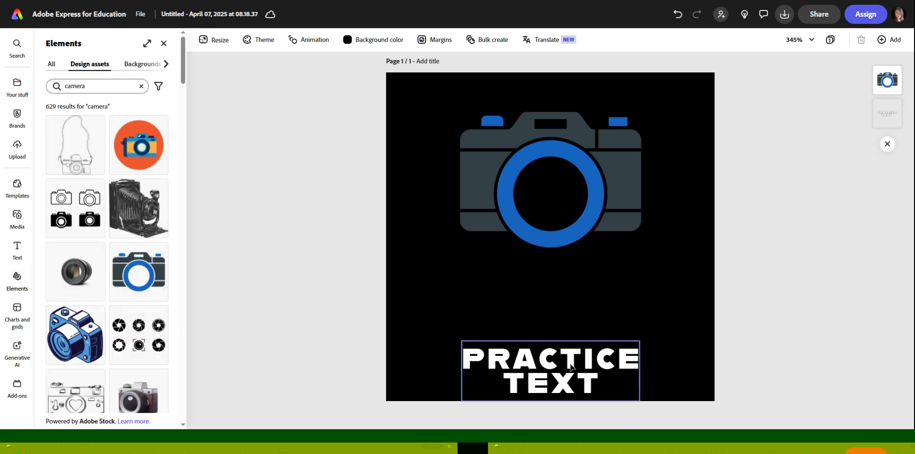
click(567, 348)
click(568, 305)
click(543, 367)
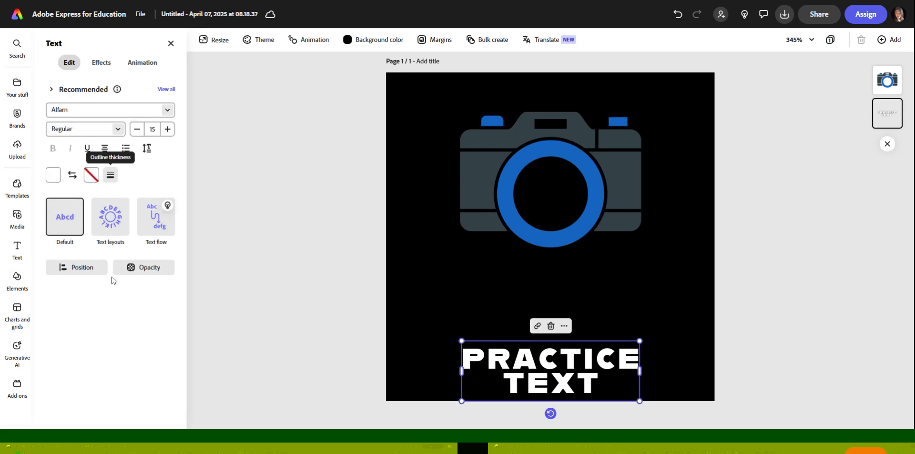
click(97, 267)
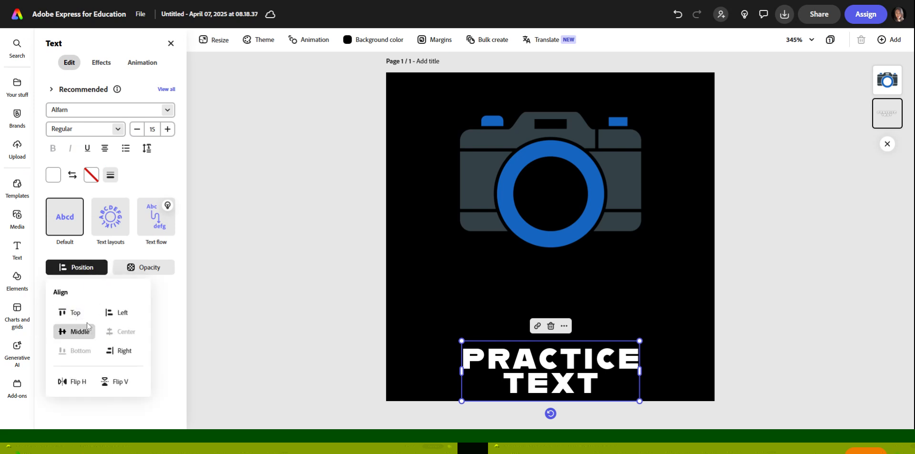
click(71, 312)
- Move the camera below the text and shift the text slightly down so it sits just above the camera
drag(519, 212, 518, 244)
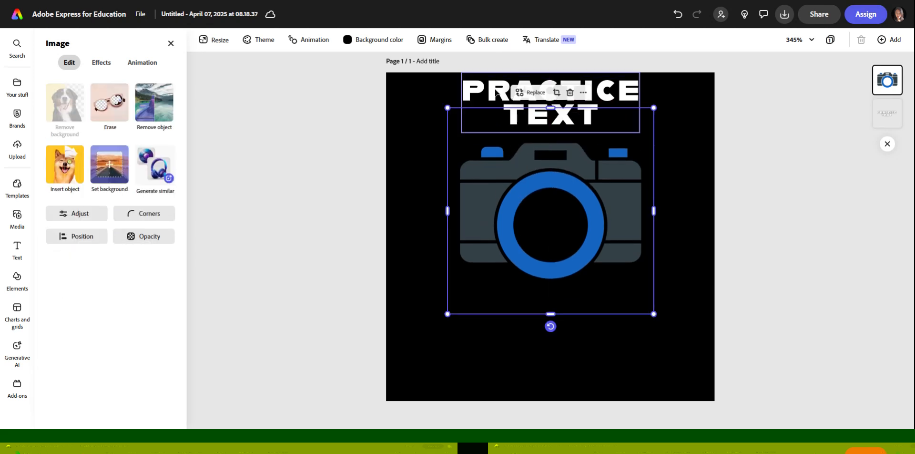
drag(495, 90, 495, 106)
drag(499, 246, 499, 254)
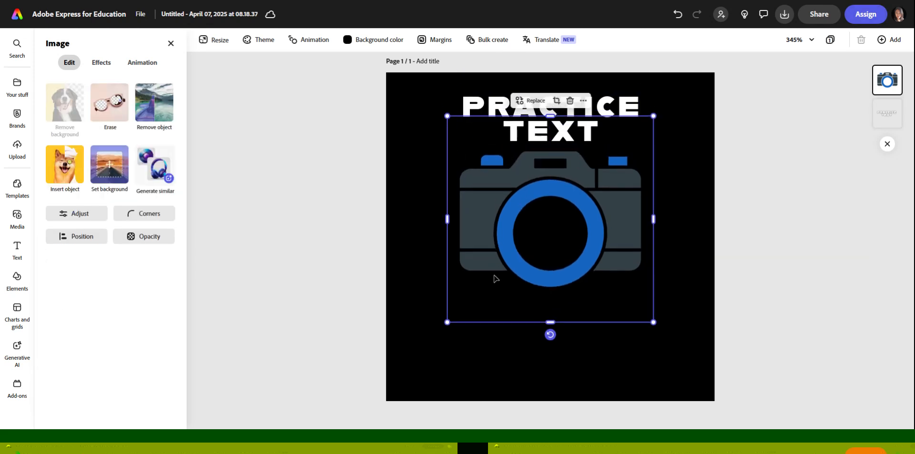
click(490, 295)
click(541, 242)
click(610, 110)
double_click(560, 108)
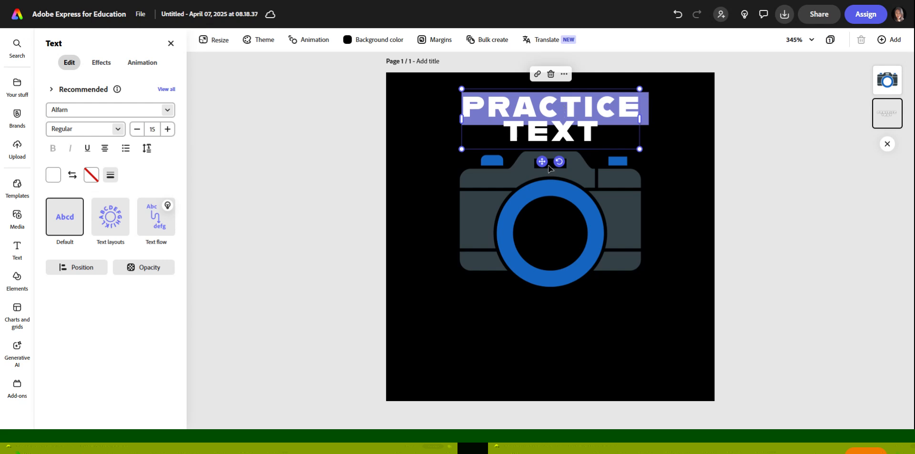
click(500, 162)
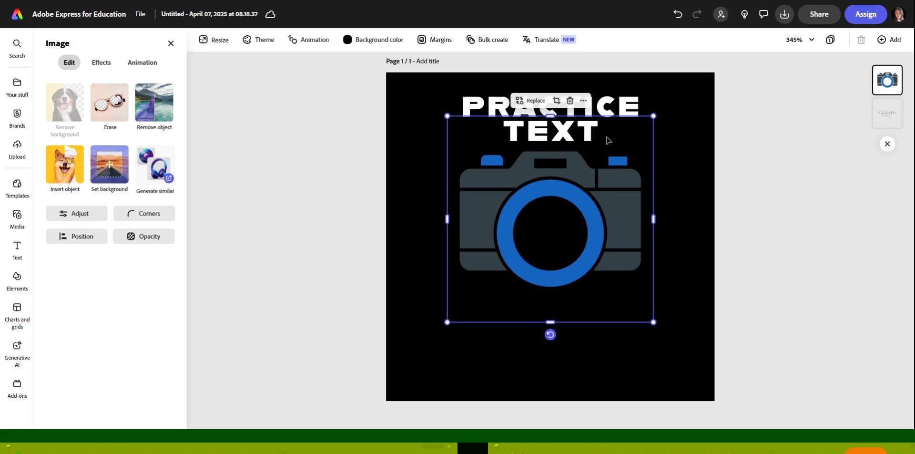
click(482, 108)
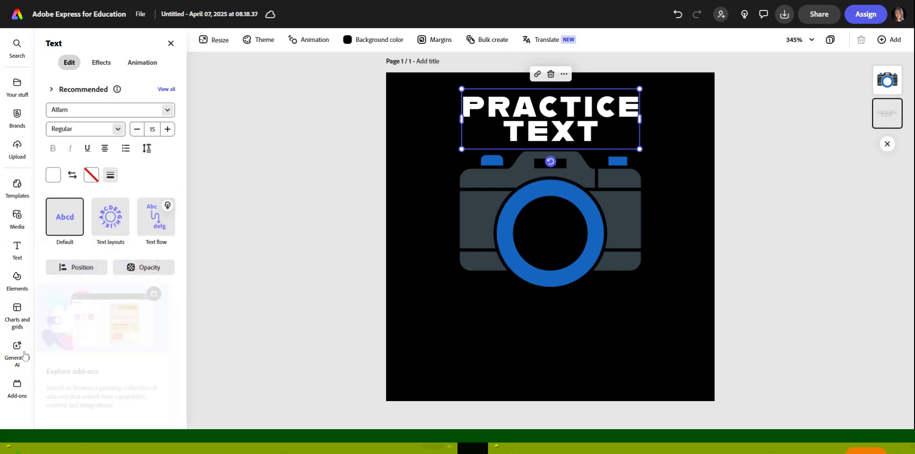
click(16, 121)
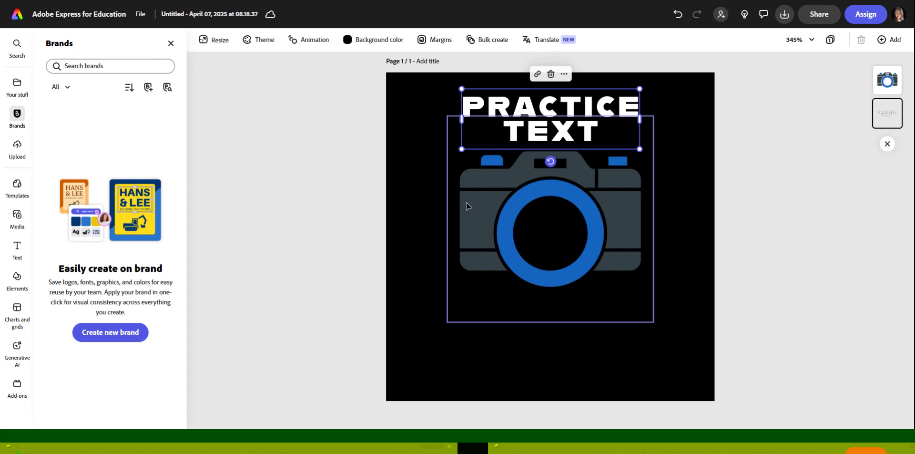
click(546, 191)
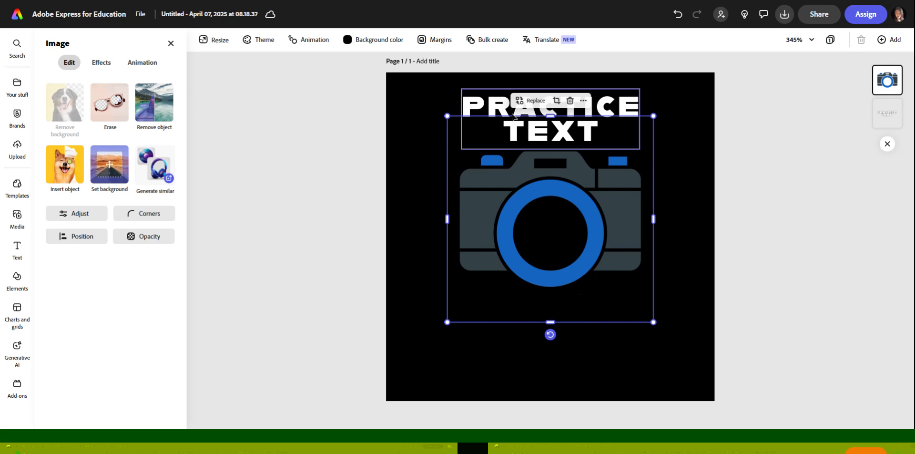
click(512, 116)
click(525, 156)
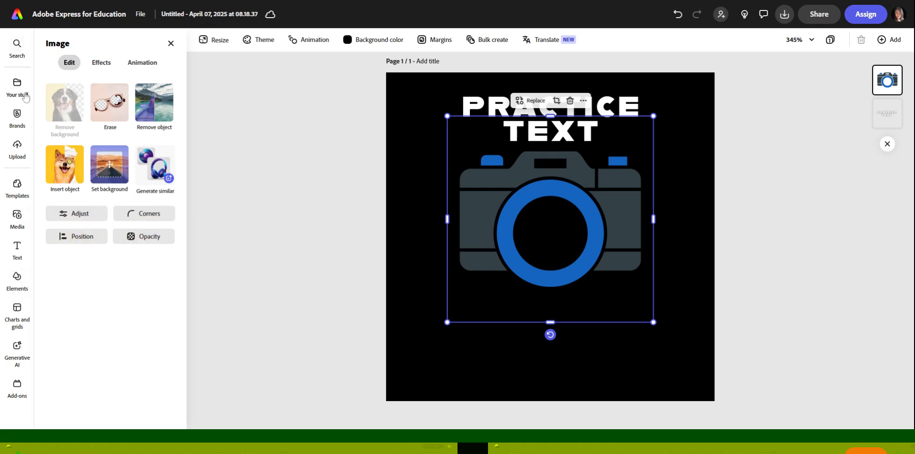
click(287, 86)
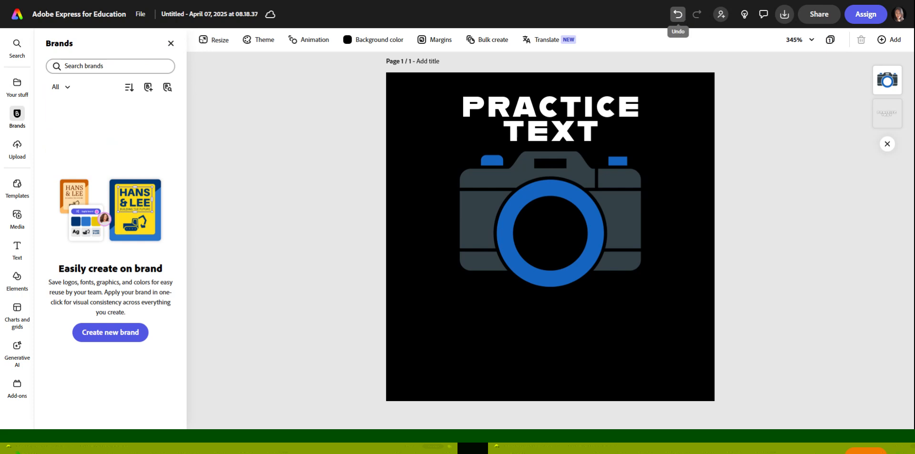
- Download the design as a JPG (Best for small file sizes) and dismiss the download message
click(782, 14)
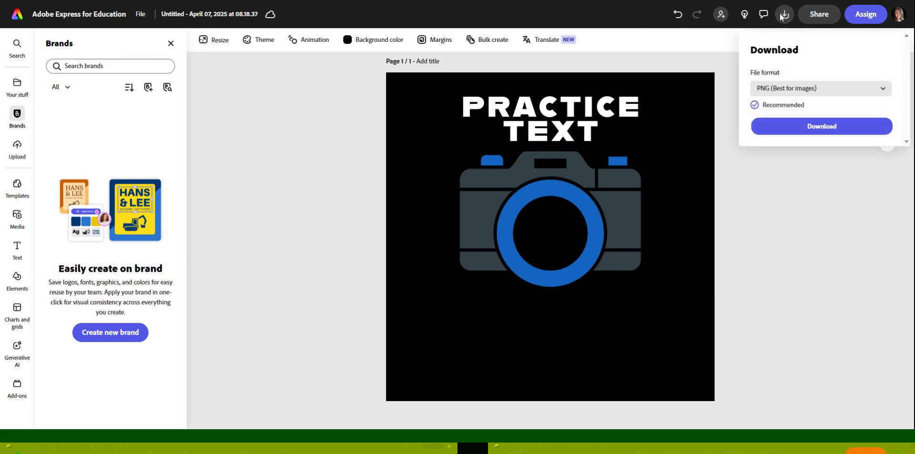
click(840, 91)
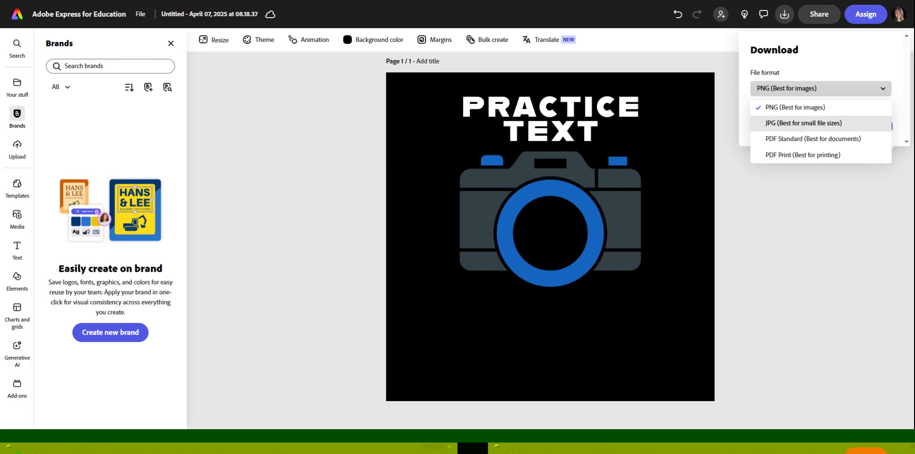
click(817, 123)
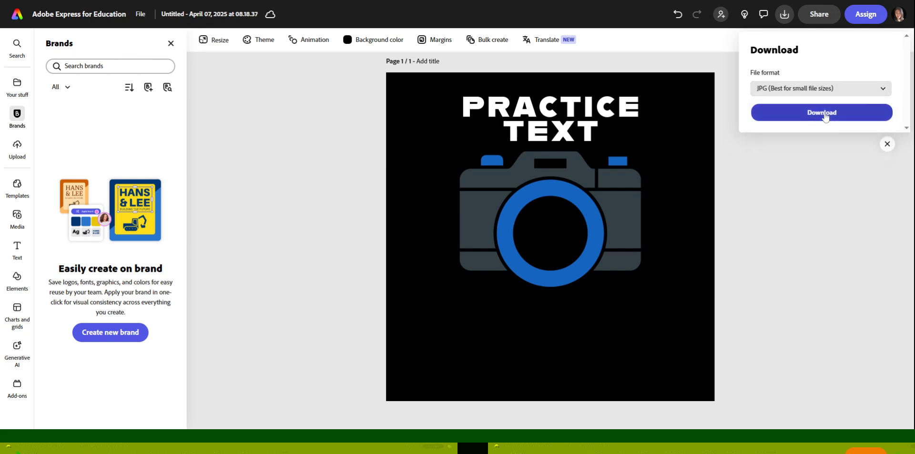
click(820, 113)
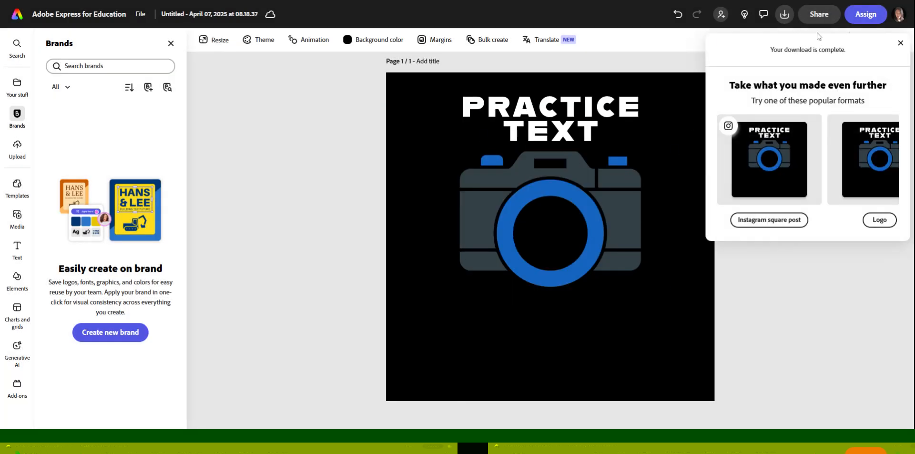
click(899, 44)
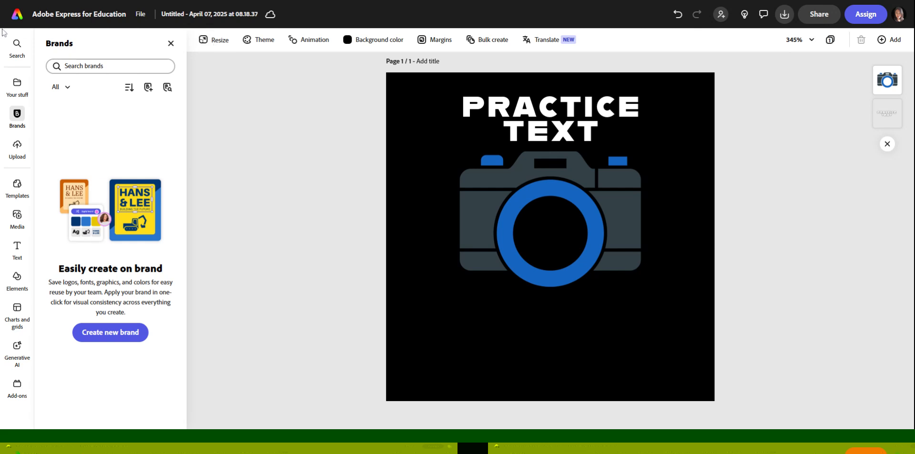
- Return to the home page and look through the suggested project types
click(17, 15)
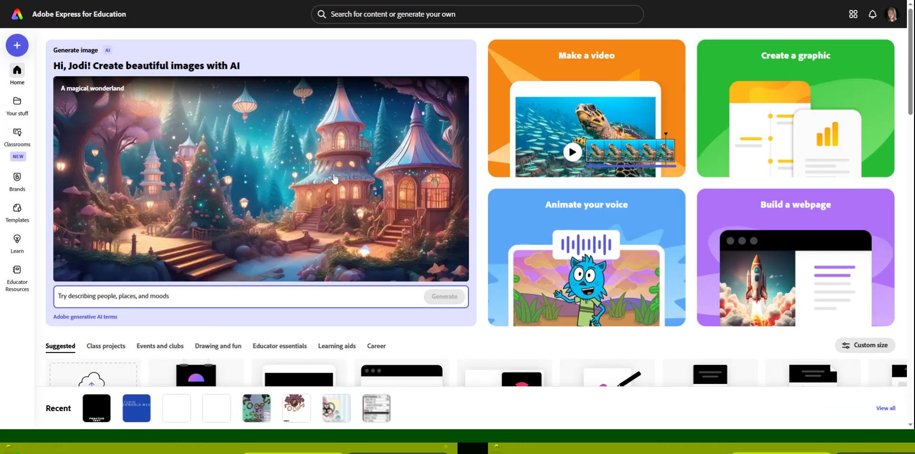
scroll(238, 234, down, 2)
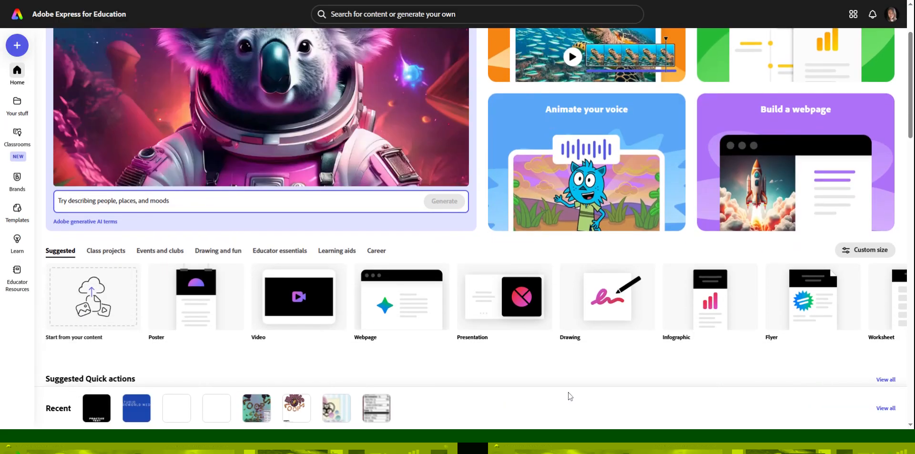